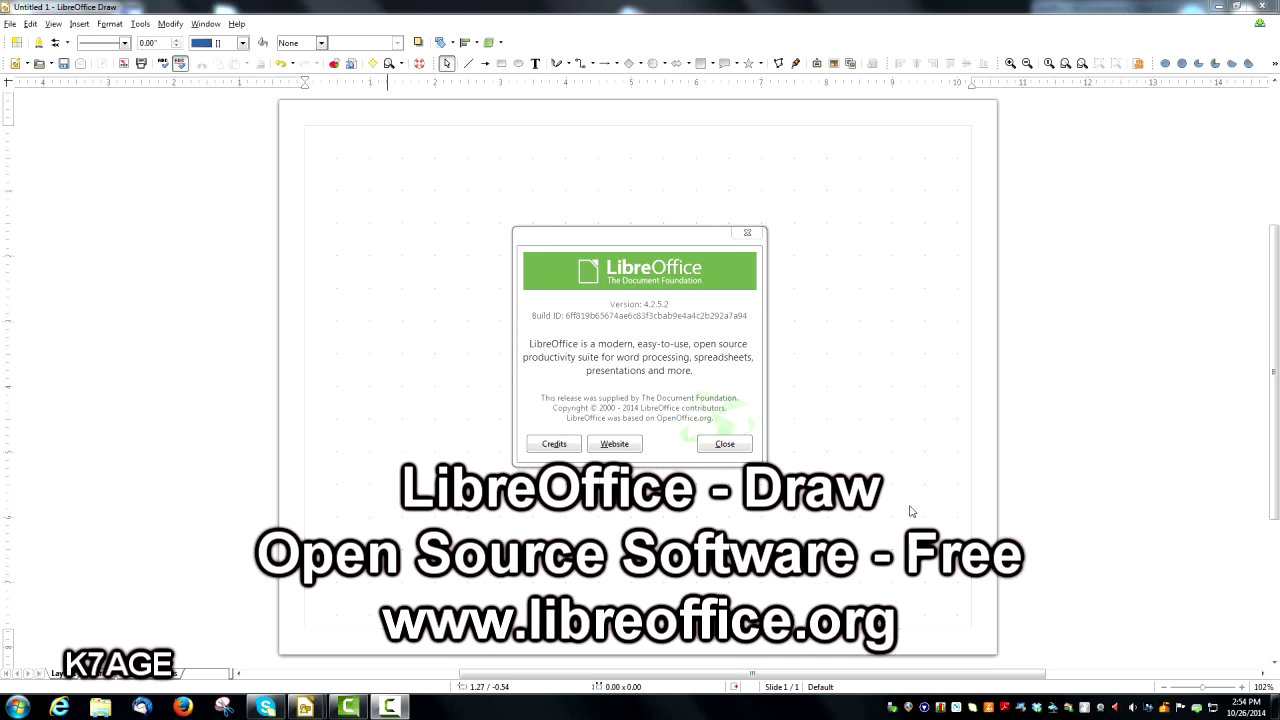
- Close the About window and draw an 8.00 x 1.75 rectangle near the page top, nudged slightly left
{"action": "left_click", "coordinate": [725, 447]}
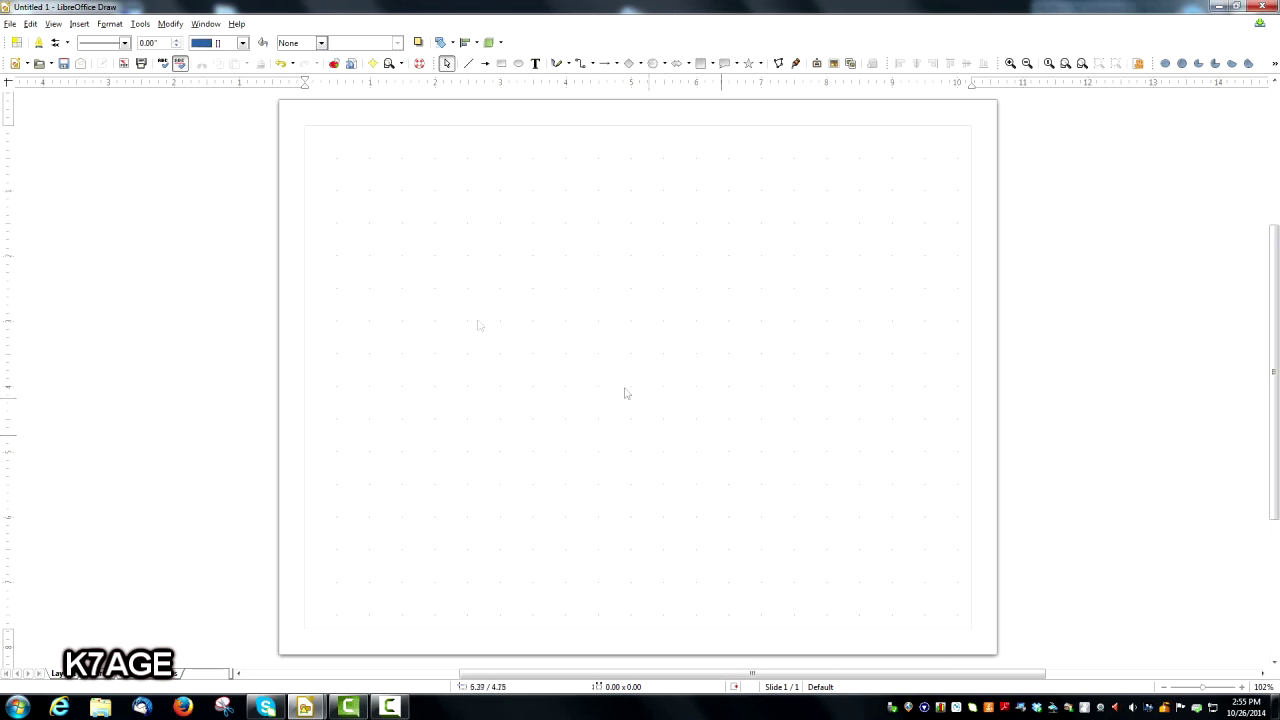
{"action": "left_click", "coordinate": [501, 65]}
{"action": "left_click_drag", "start_coordinate": [419, 190], "coordinate": [735, 313]}
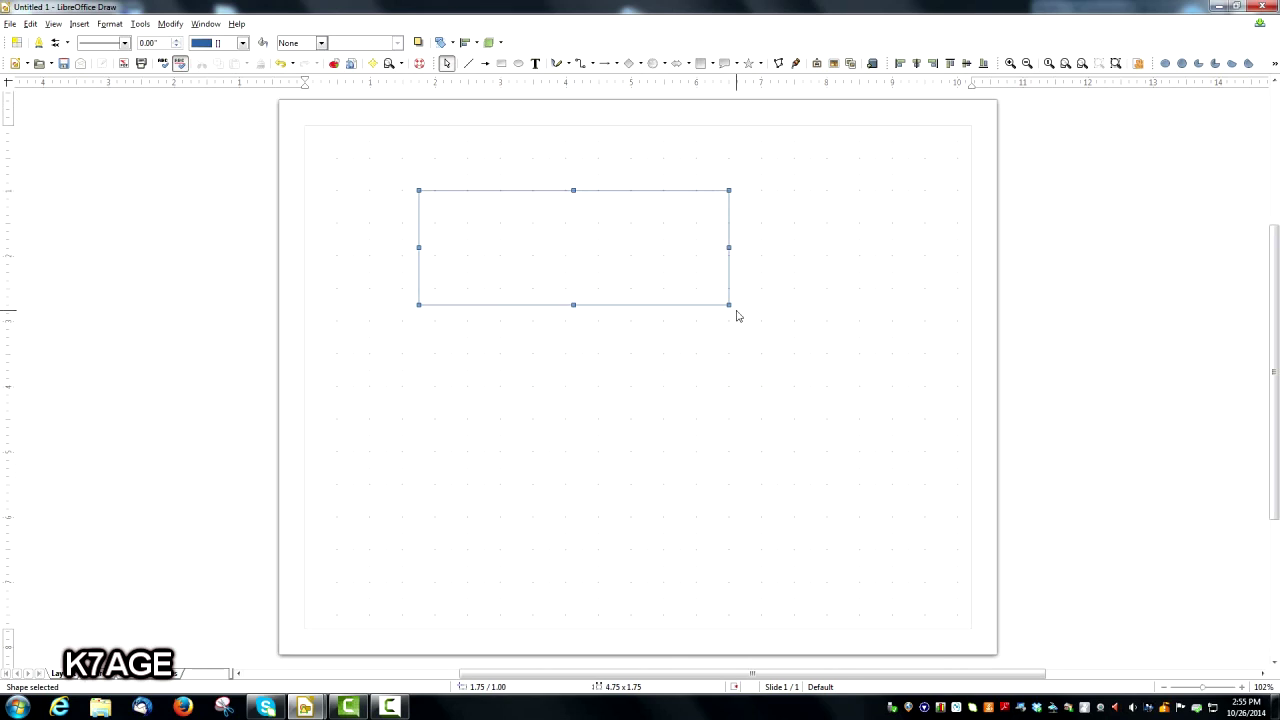
{"action": "right_click", "coordinate": [639, 191]}
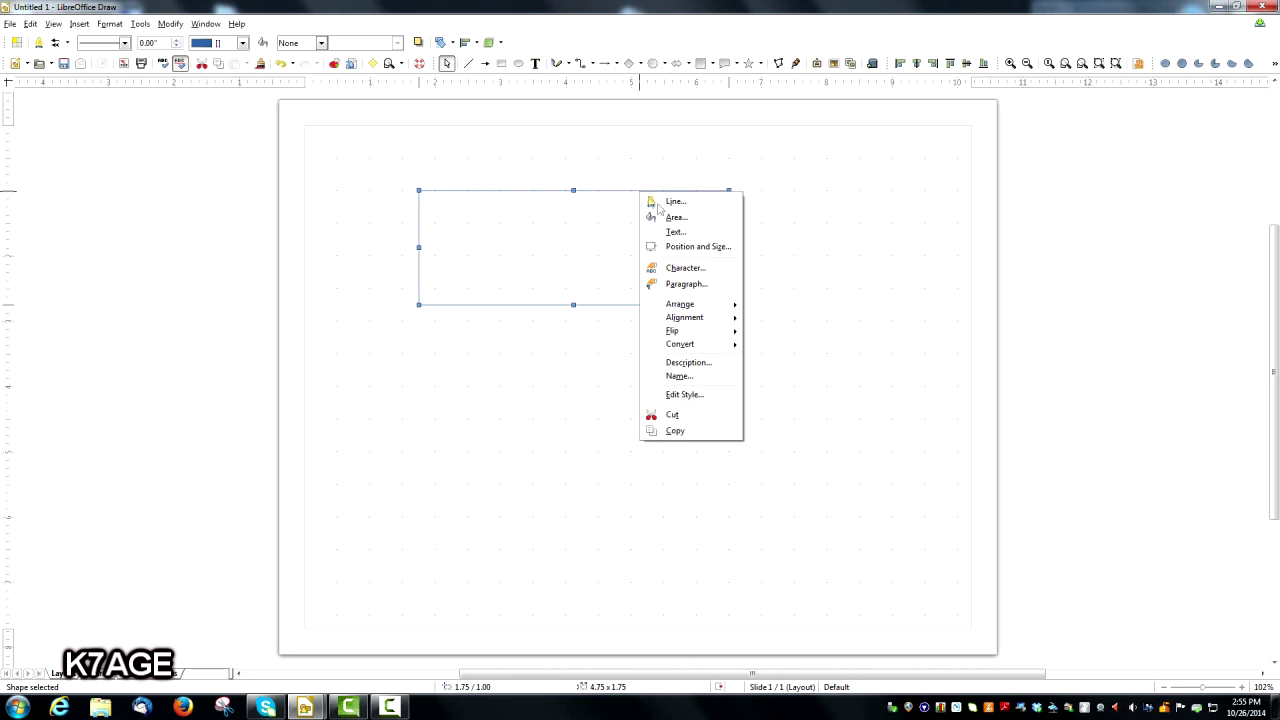
{"action": "left_click", "coordinate": [675, 249]}
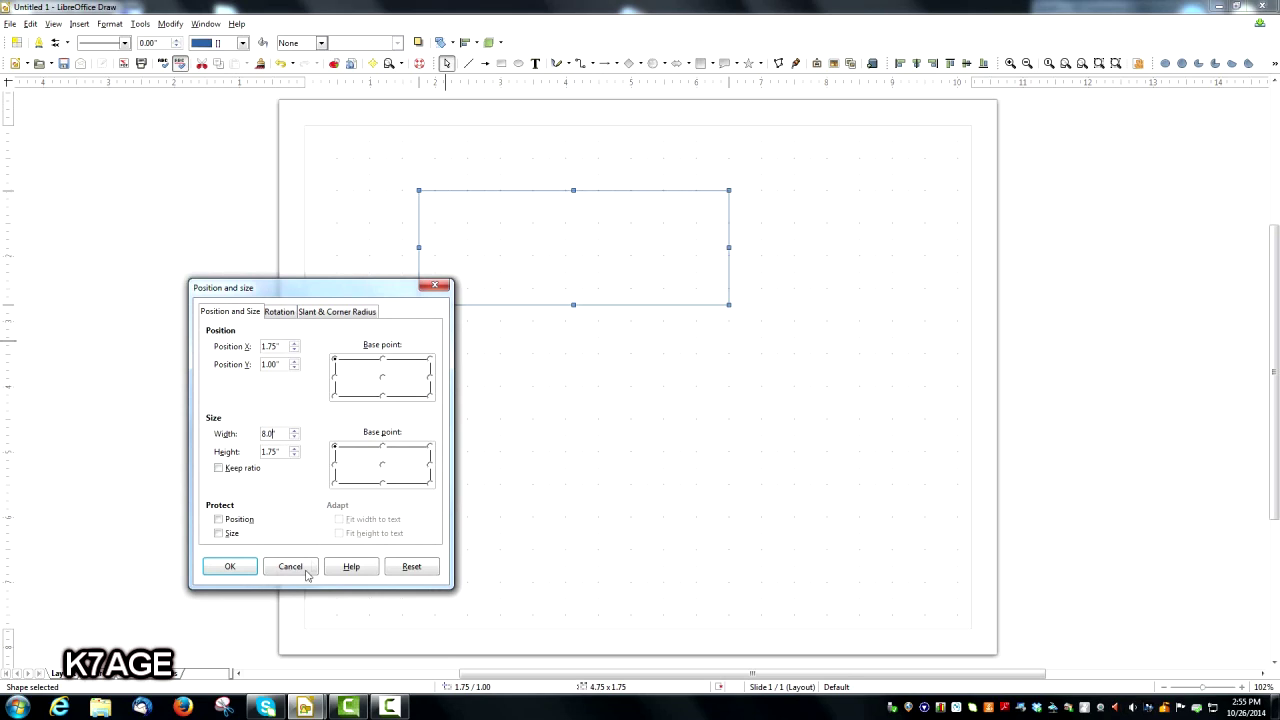
{"action": "left_click", "coordinate": [222, 565]}
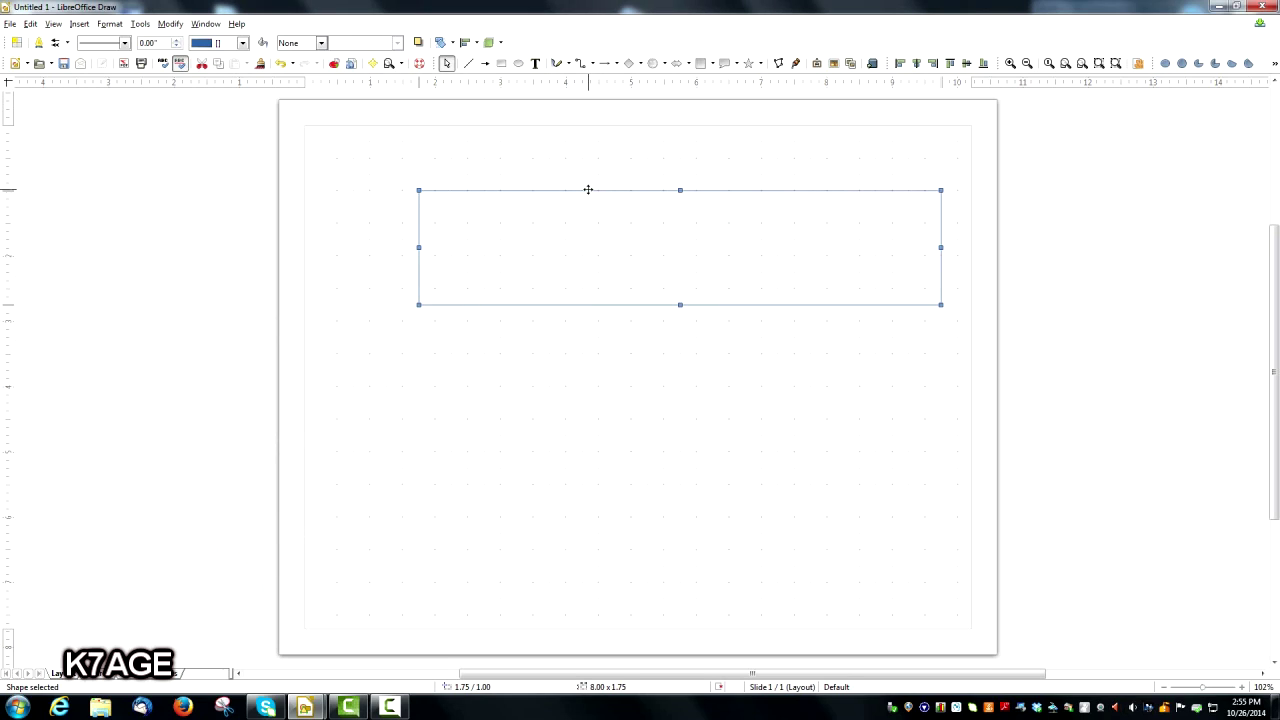
{"action": "left_click_drag", "start_coordinate": [588, 189], "coordinate": [562, 191]}
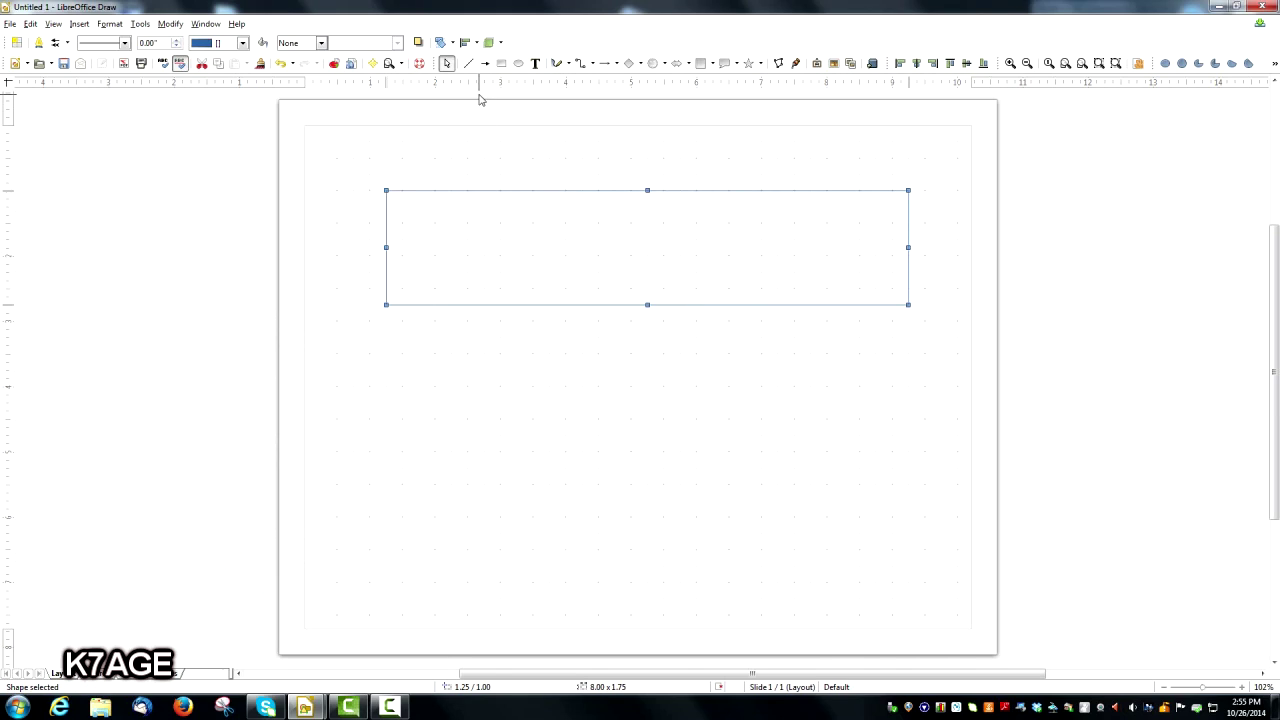
- Thicken the rectangle's blue outline to 0.04"
{"action": "right_click", "coordinate": [512, 190]}
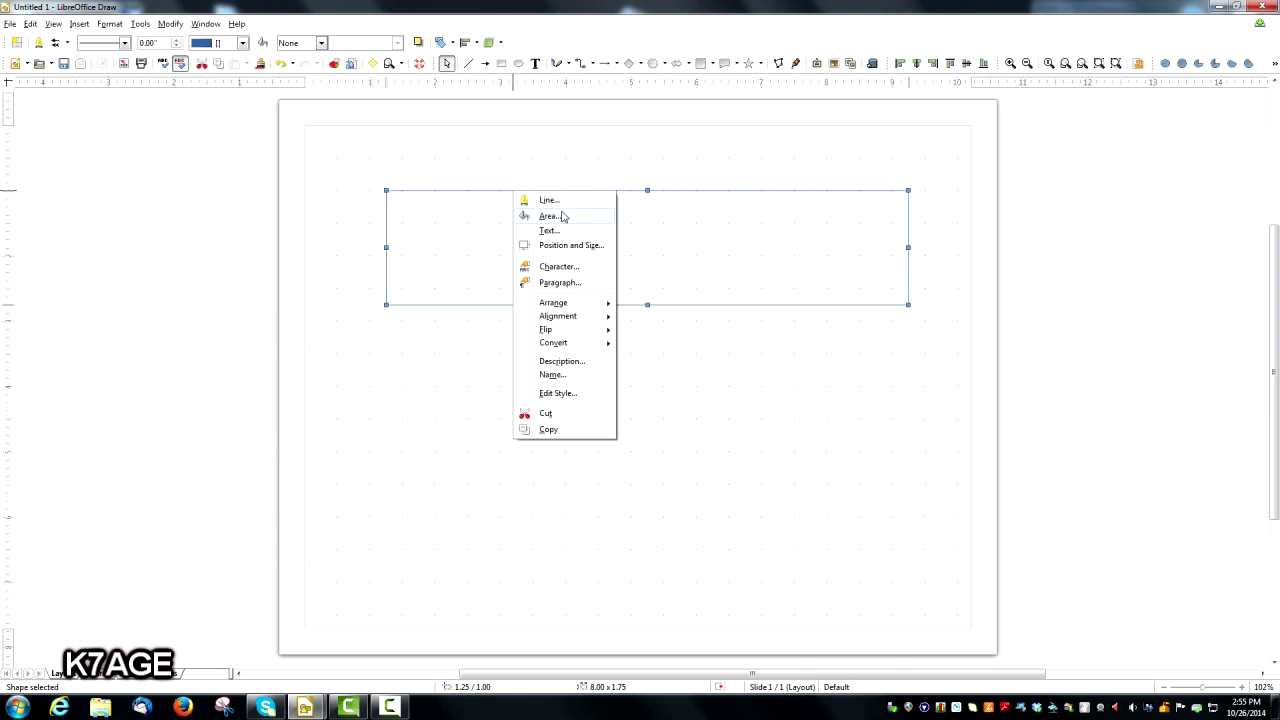
{"action": "left_click", "coordinate": [556, 202]}
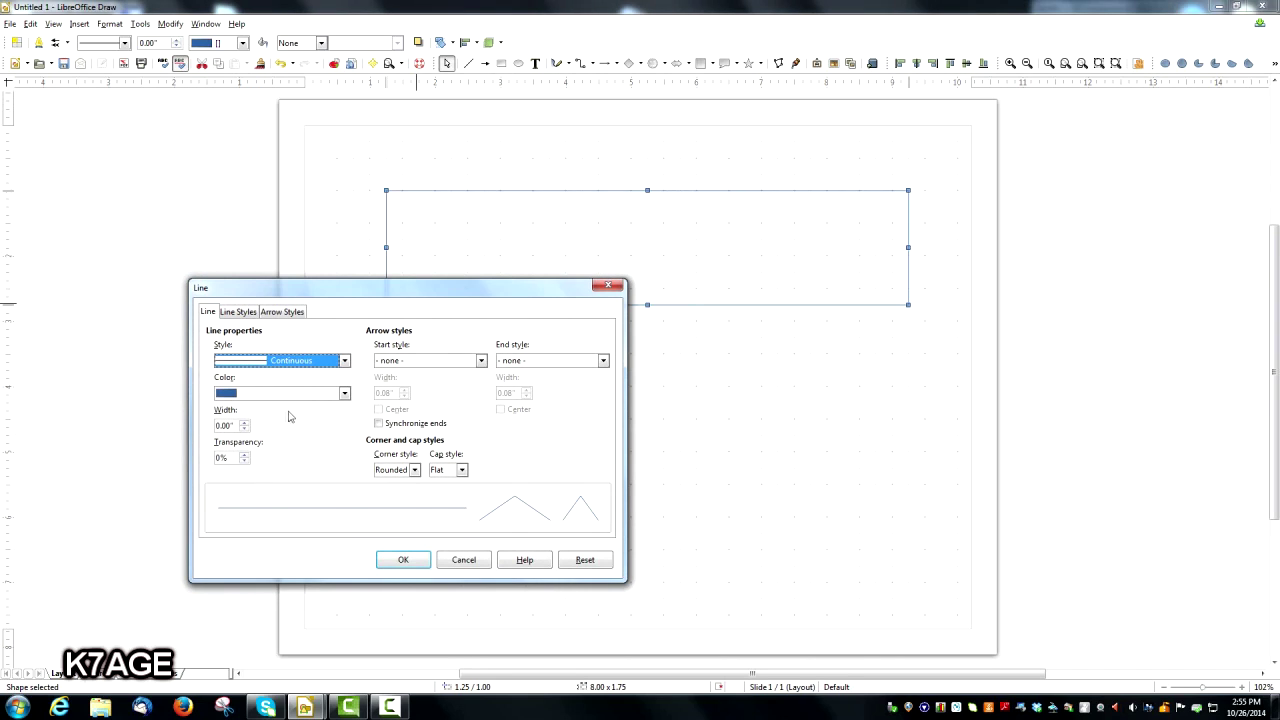
{"action": "left_click", "coordinate": [244, 423]}
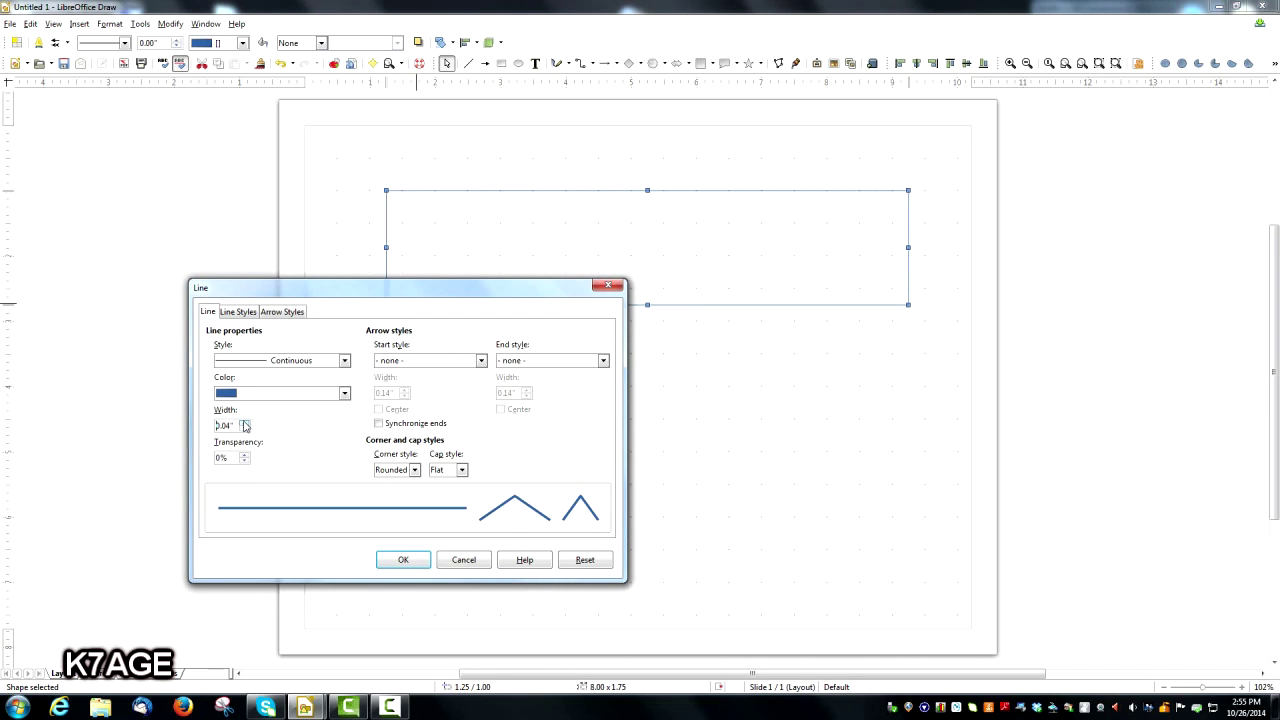
{"action": "left_click", "coordinate": [398, 560]}
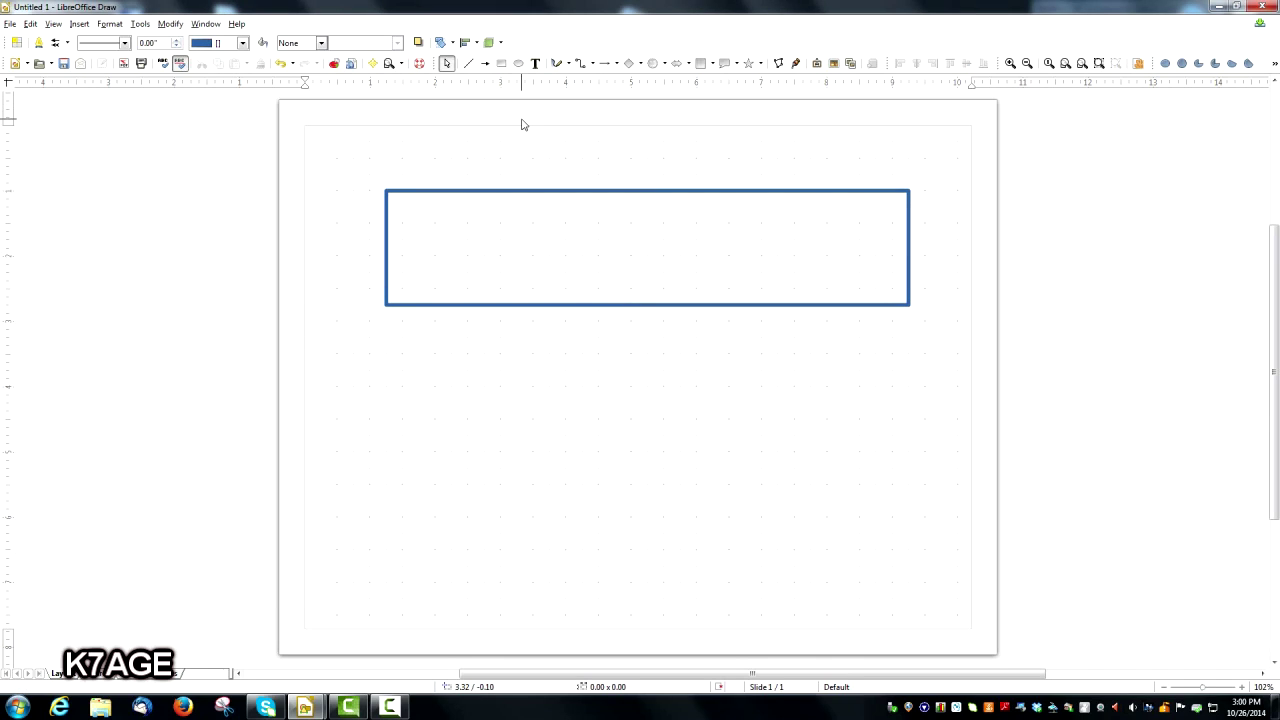
- Draw a small circle below the rectangle and size it to 0.38 inches
{"action": "left_click", "coordinate": [518, 64]}
{"action": "left_click_drag", "start_coordinate": [476, 378], "coordinate": [500, 399]}
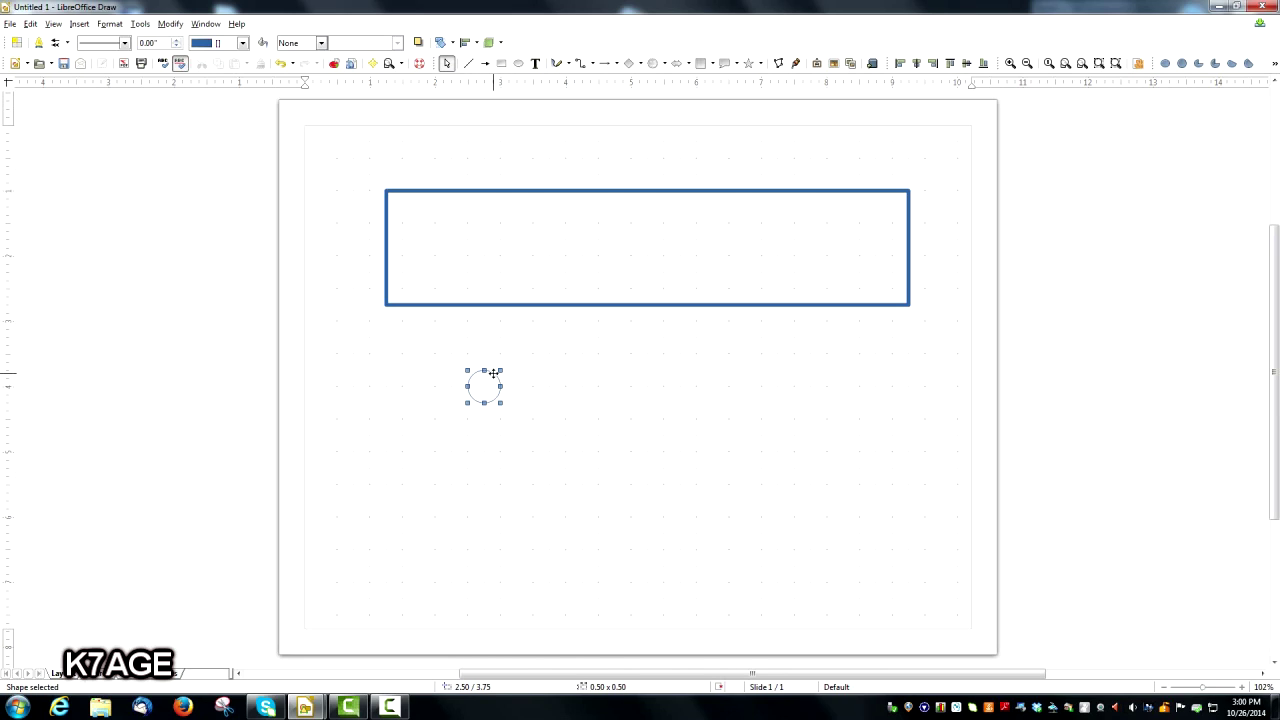
{"action": "right_click", "coordinate": [493, 372]}
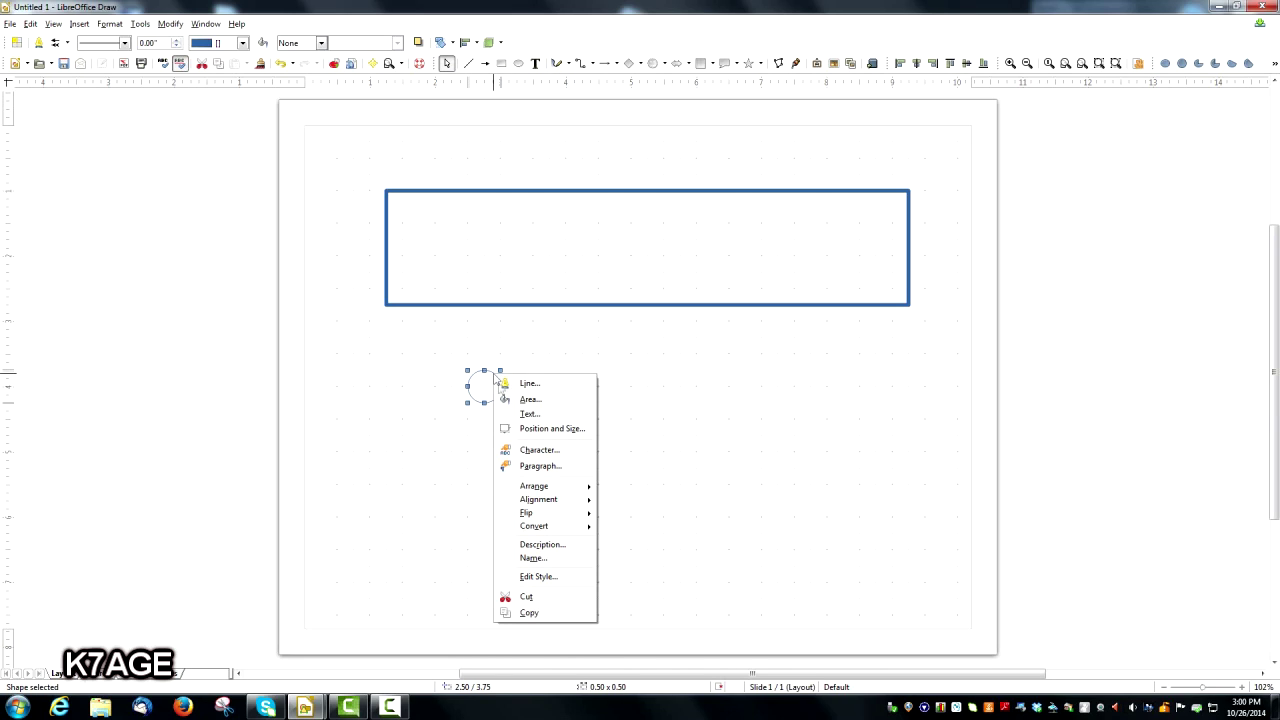
{"action": "left_click", "coordinate": [533, 430]}
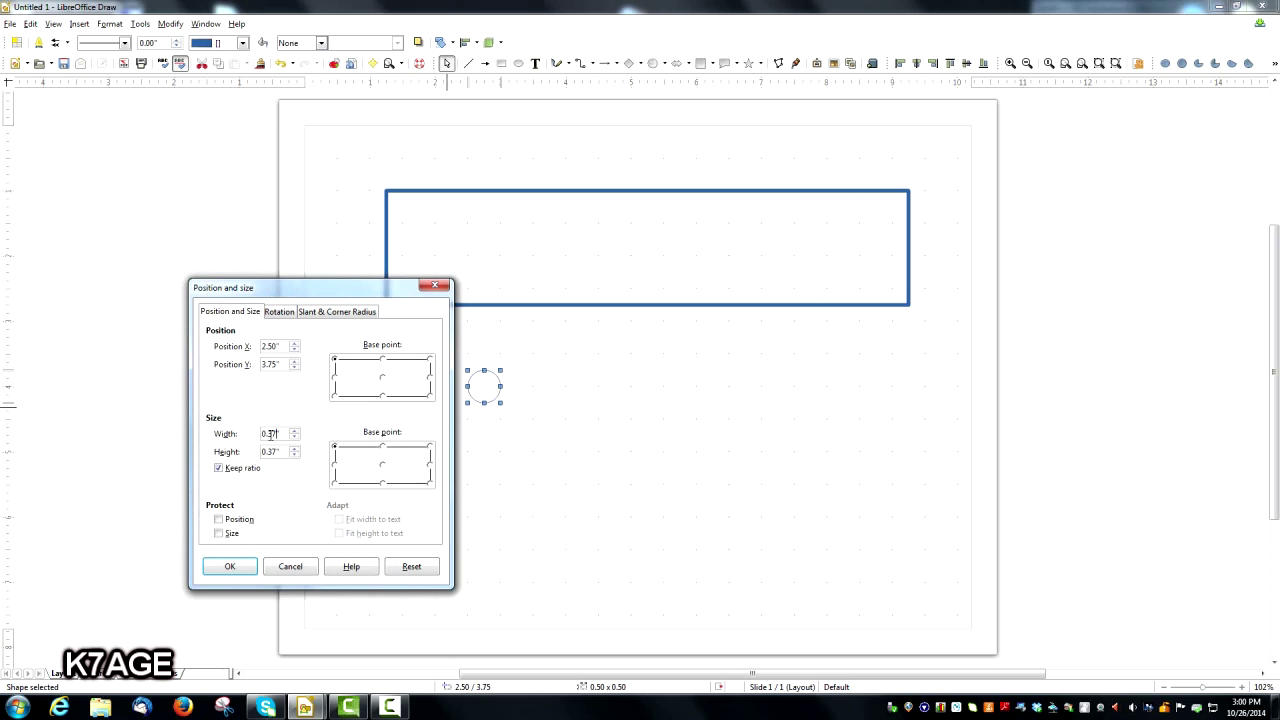
{"action": "left_click", "coordinate": [229, 566]}
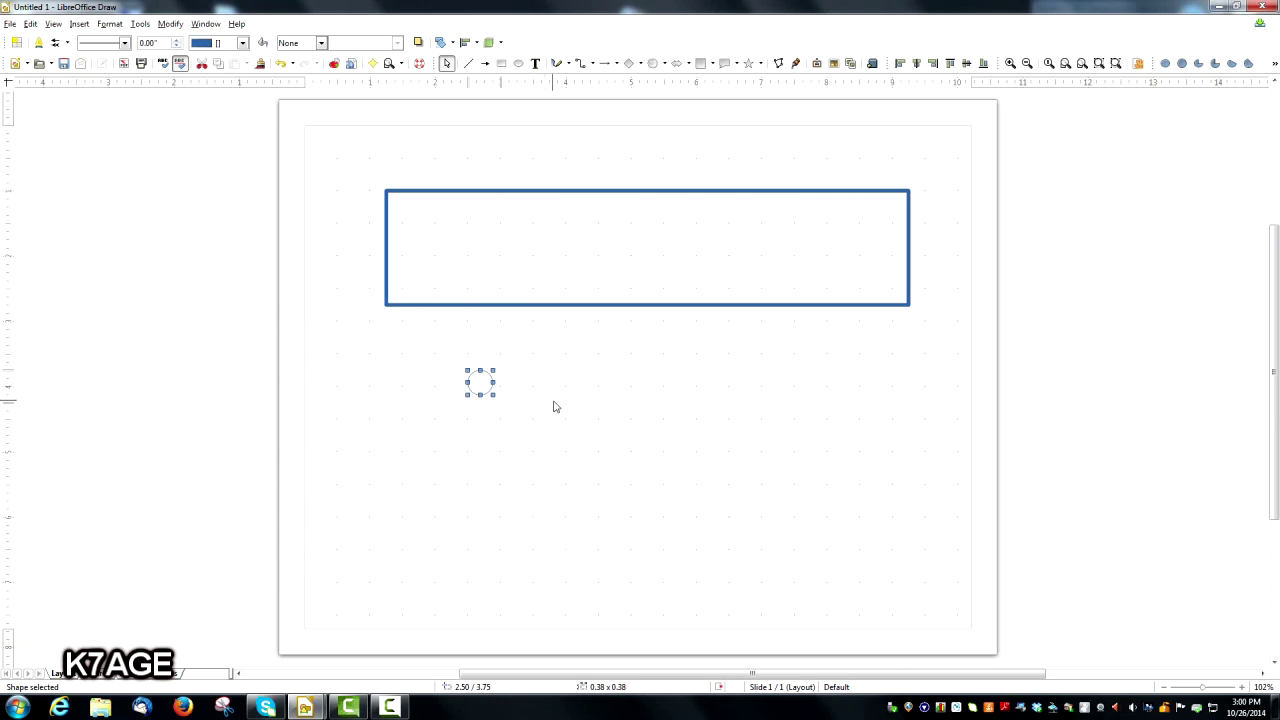
{"action": "left_click", "coordinate": [614, 417]}
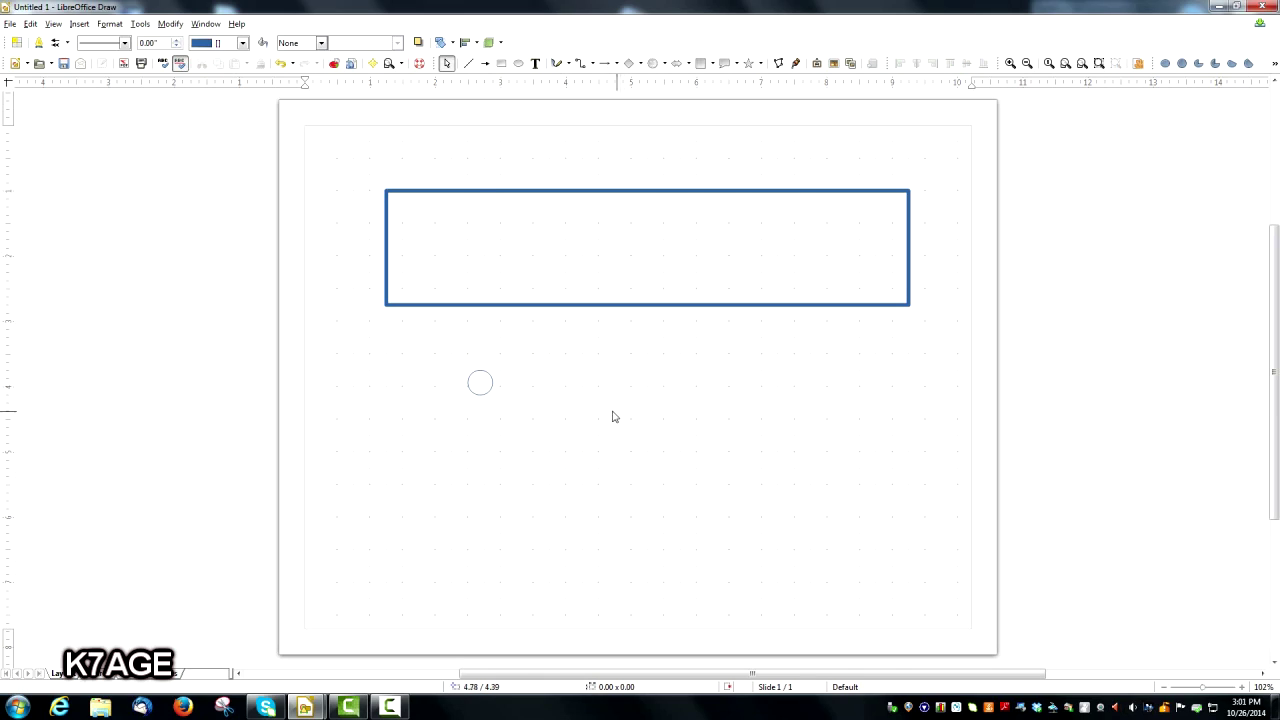
- Draw a larger circle beside it sized 1.50 x 1.50 inches
{"action": "left_click", "coordinate": [517, 62]}
{"action": "left_click_drag", "start_coordinate": [566, 354], "coordinate": [652, 432]}
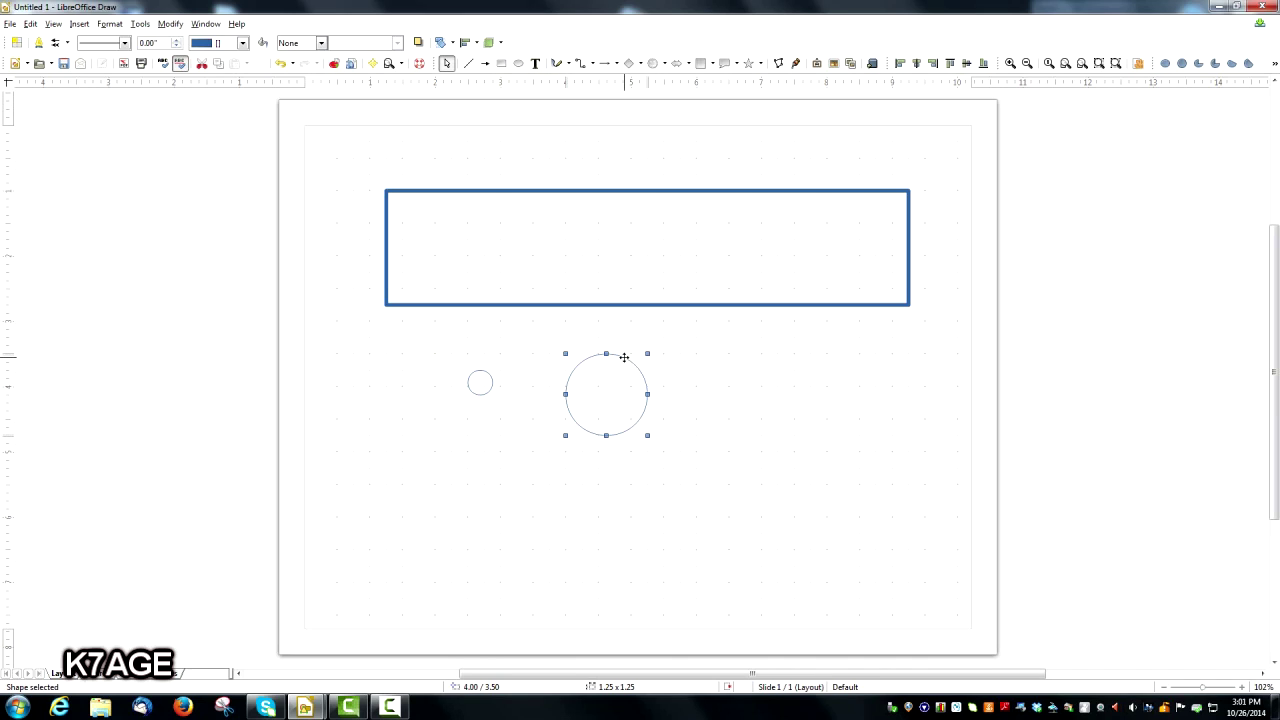
{"action": "right_click", "coordinate": [624, 357]}
{"action": "left_click", "coordinate": [673, 418]}
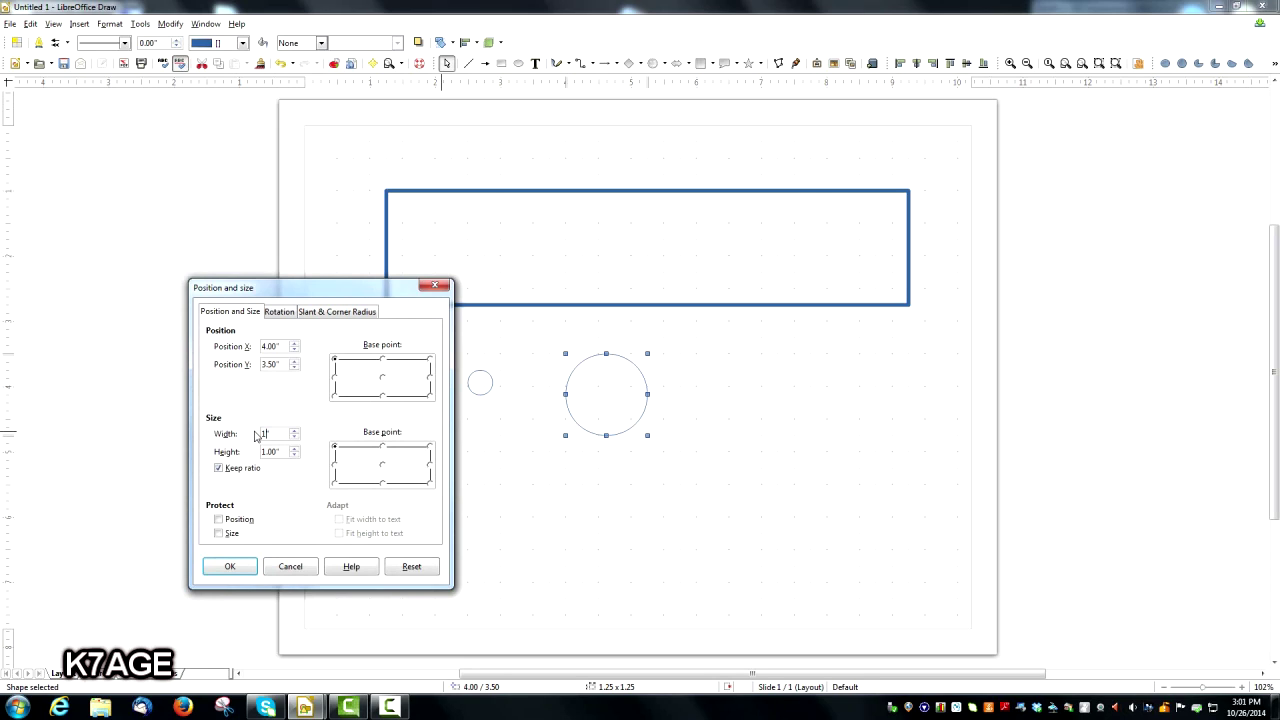
{"action": "key", "text": "Return"}
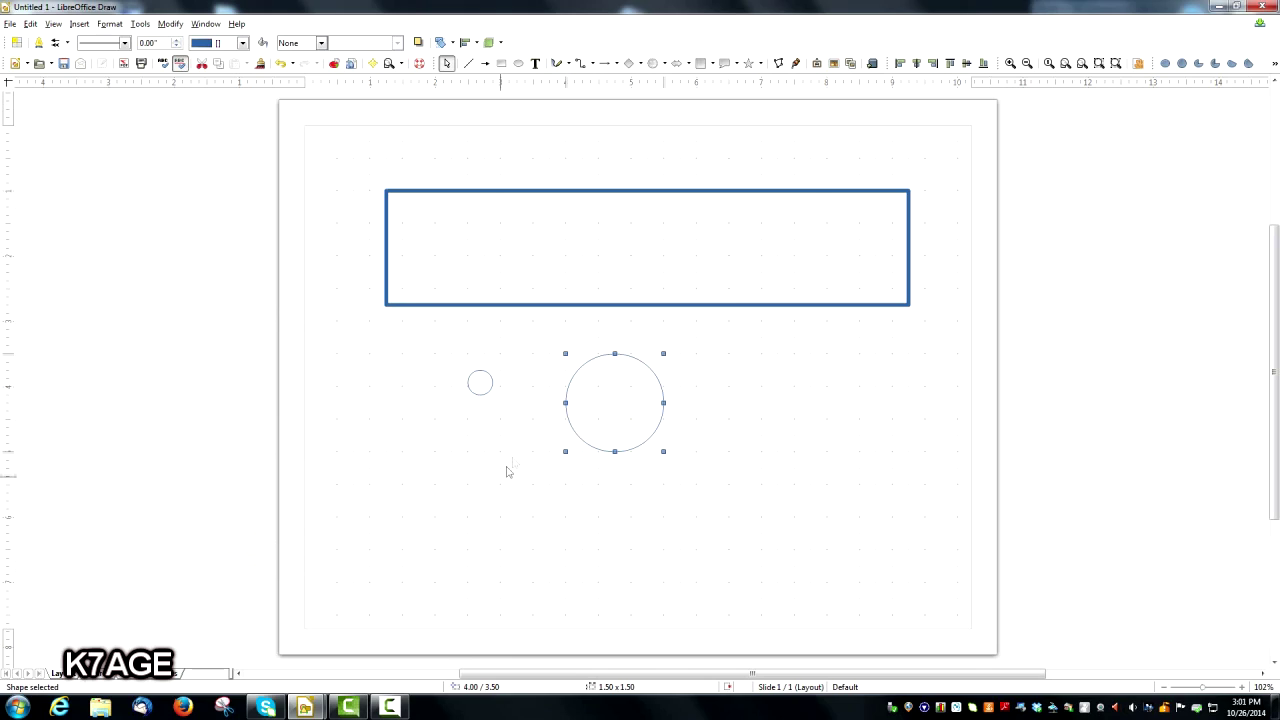
{"action": "left_click", "coordinate": [518, 456]}
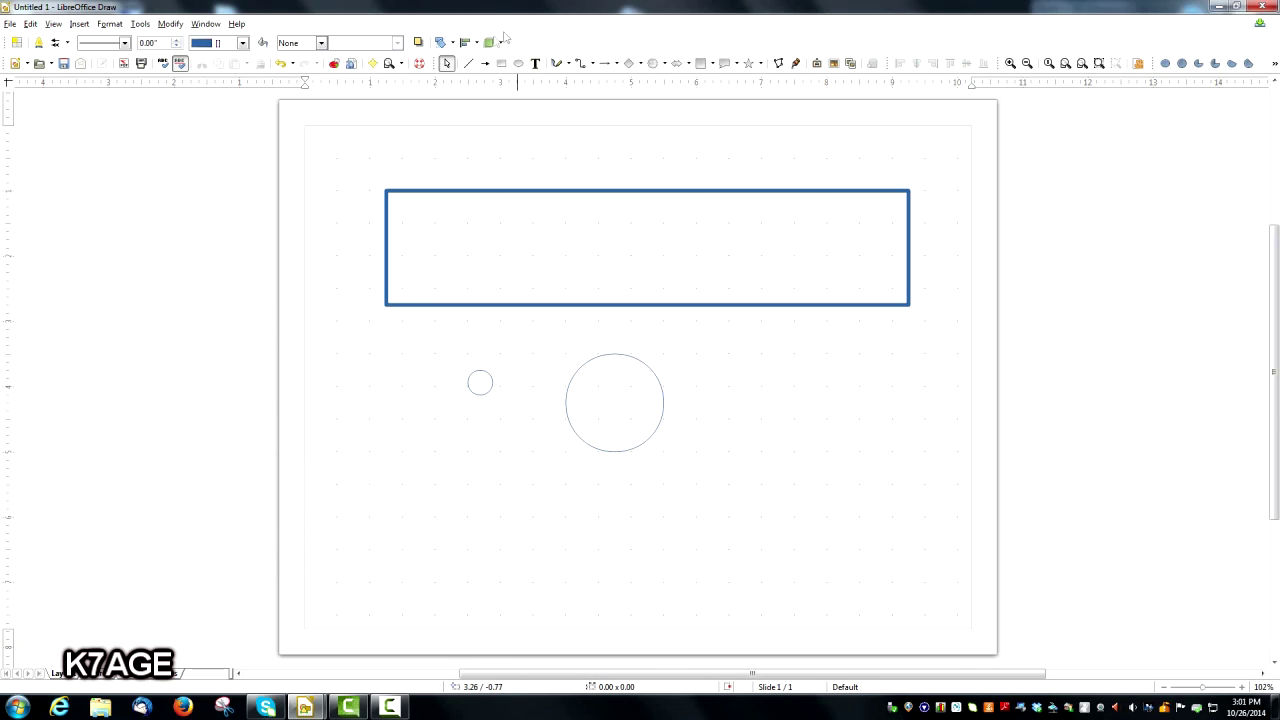
{"action": "left_click", "coordinate": [469, 64]}
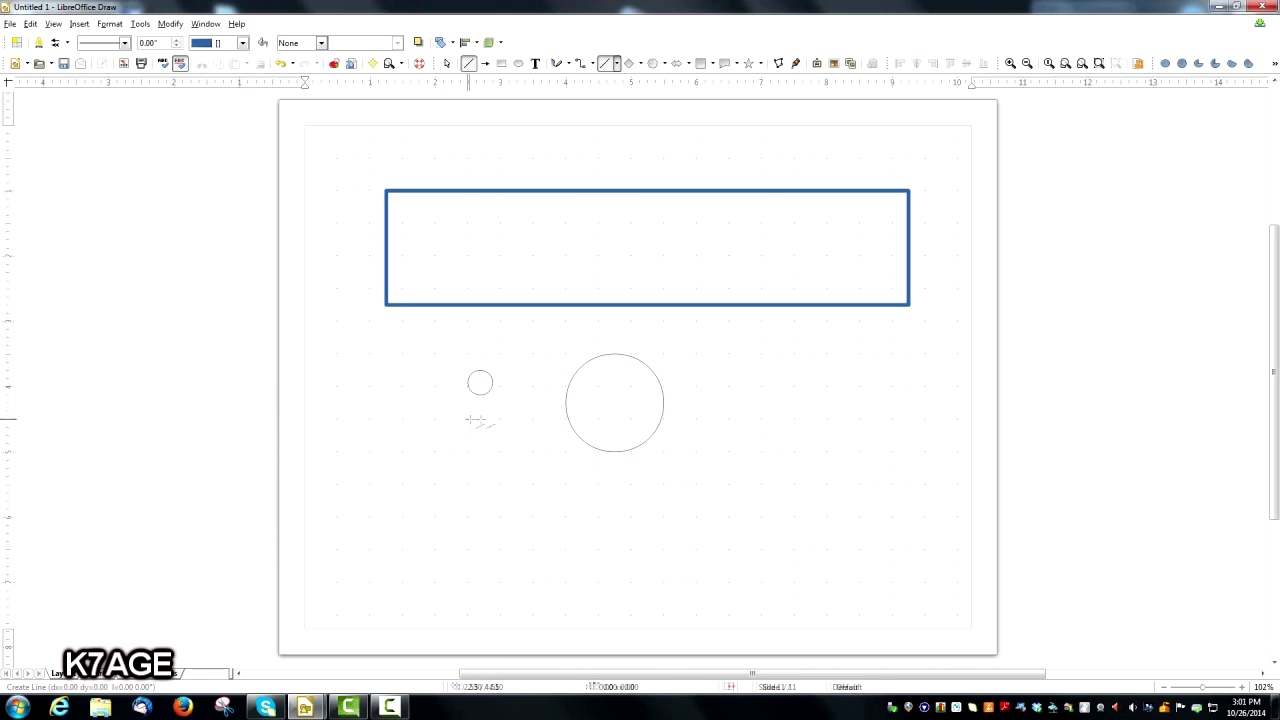
- Draw a short horizontal line and a short vertical line between the circles
{"action": "left_click_drag", "start_coordinate": [467, 419], "coordinate": [500, 419]}
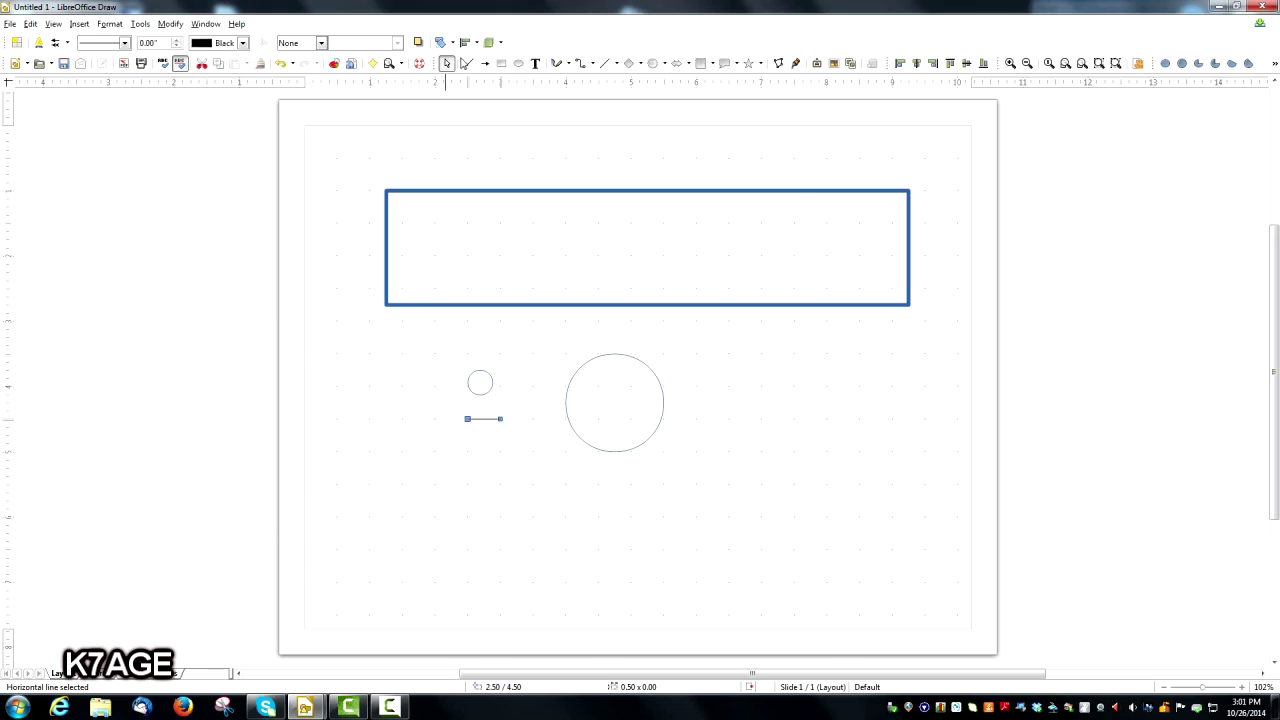
{"action": "left_click", "coordinate": [469, 64]}
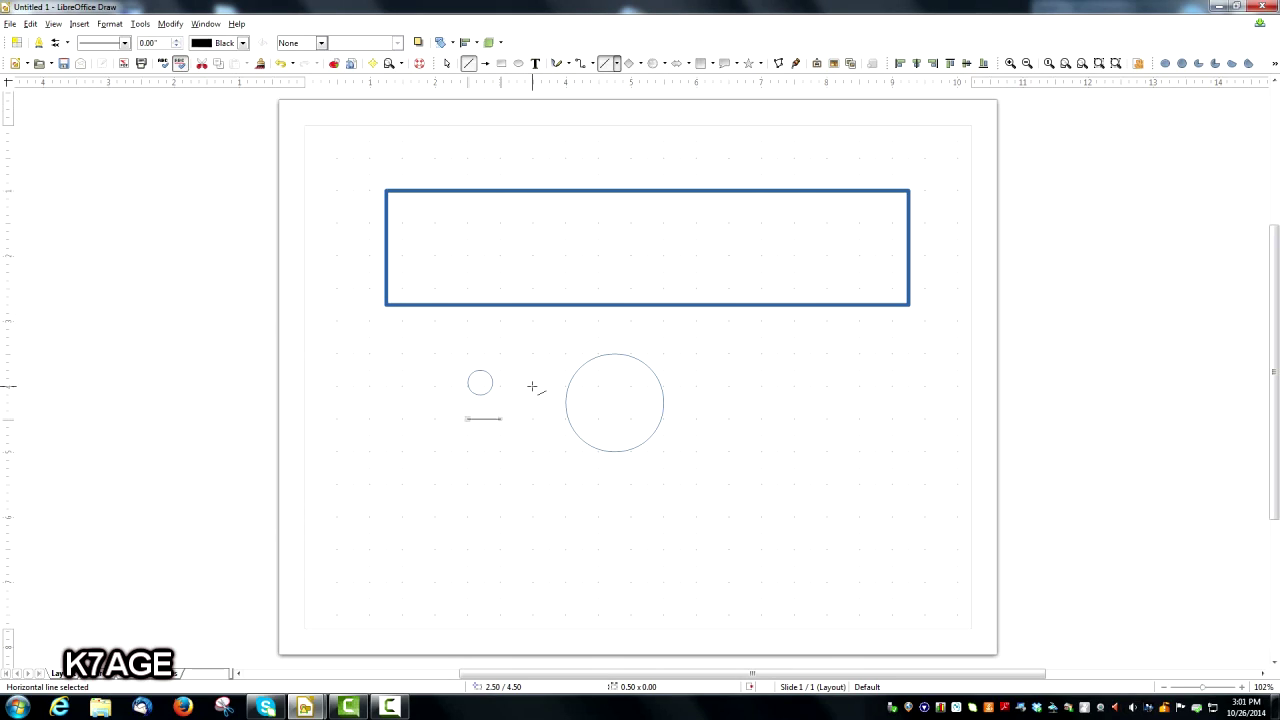
{"action": "left_click_drag", "start_coordinate": [532, 386], "coordinate": [533, 418]}
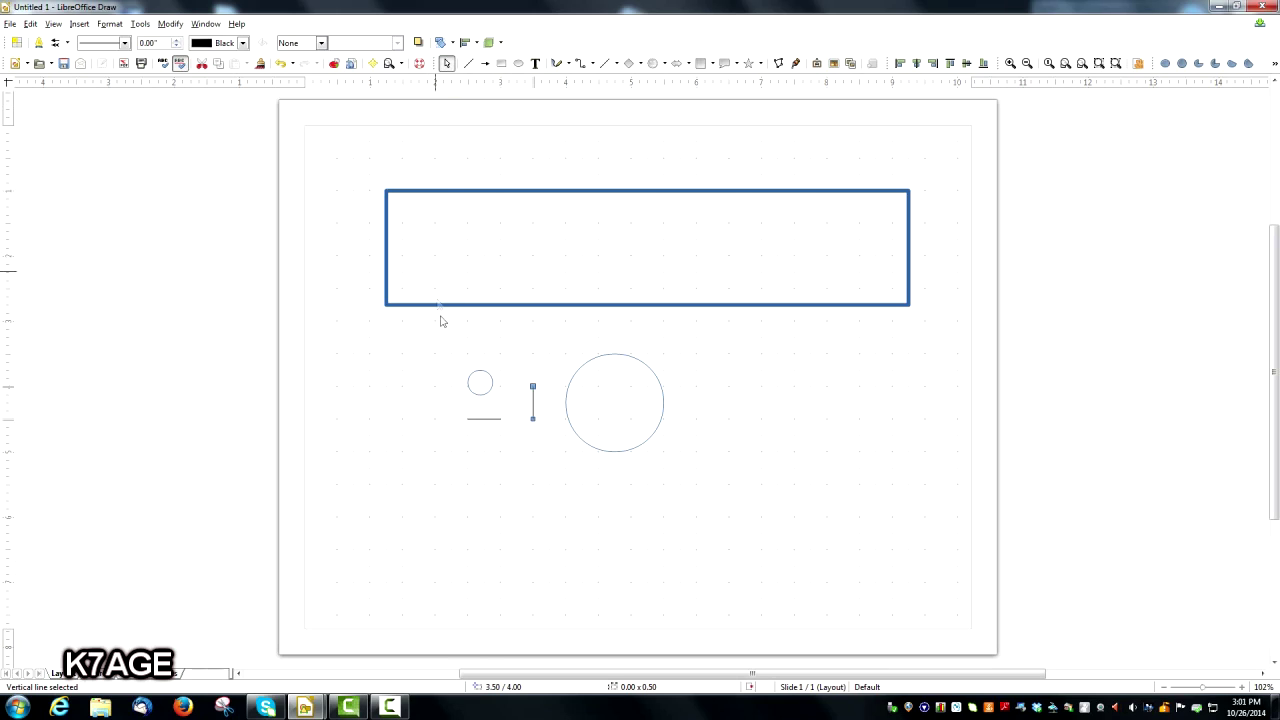
- Centre the small circle and both lines on the large circle, horizontally and vertically
{"action": "mouse_move", "coordinate": [436, 335]}
{"action": "left_mouse_down"}
{"action": "mouse_move", "coordinate": [751, 477]}
{"action": "mouse_move", "coordinate": [737, 499]}
{"action": "left_mouse_up"}
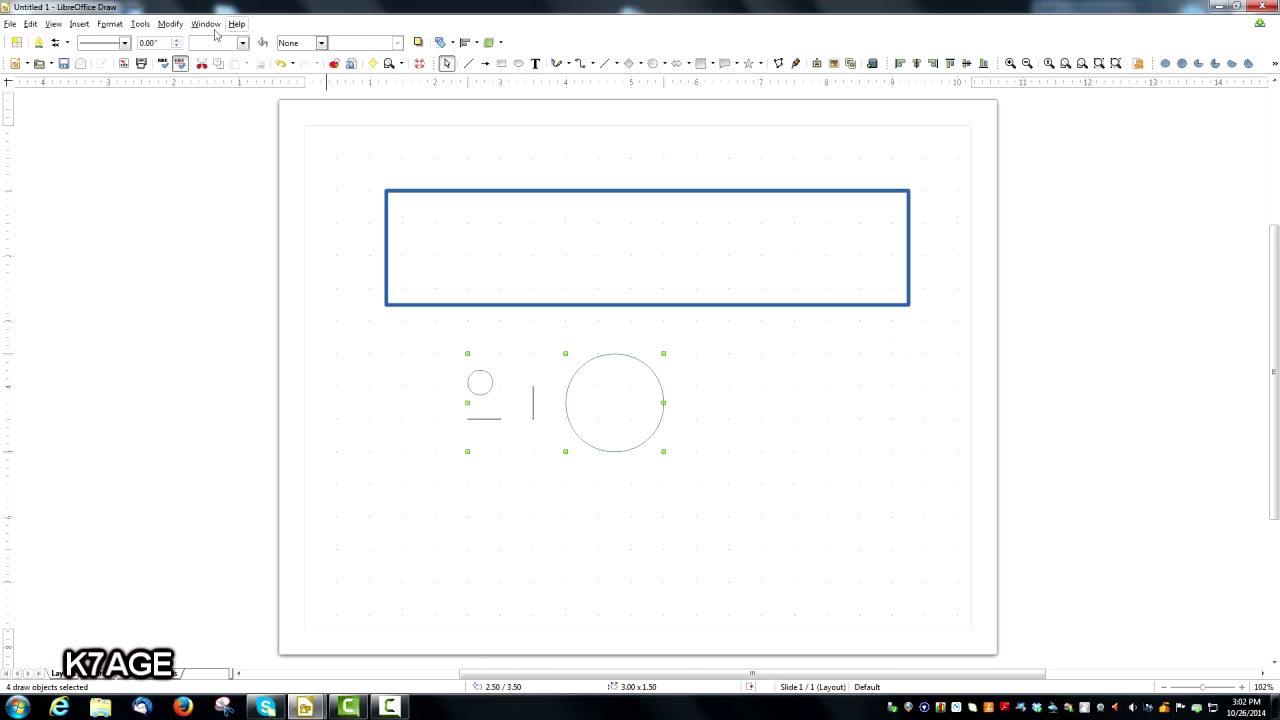
{"action": "left_click", "coordinate": [170, 24]}
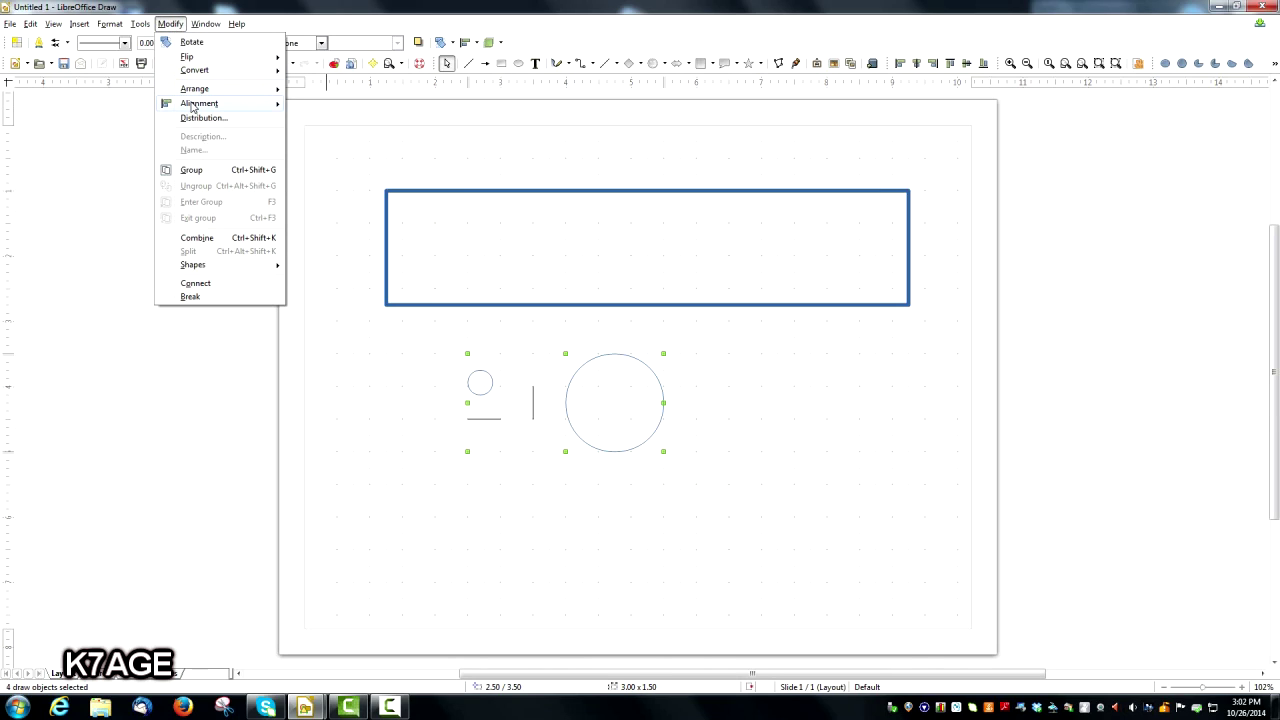
{"action": "mouse_move", "coordinate": [194, 107]}
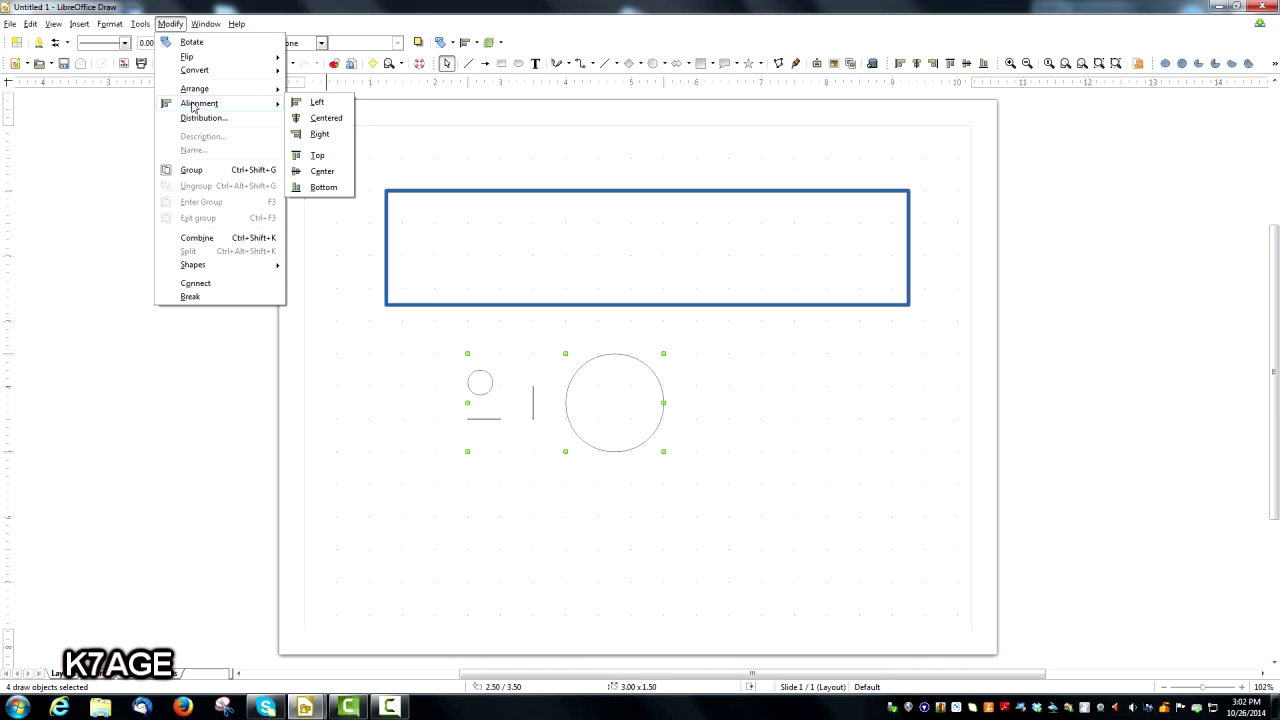
{"action": "left_click", "coordinate": [319, 121]}
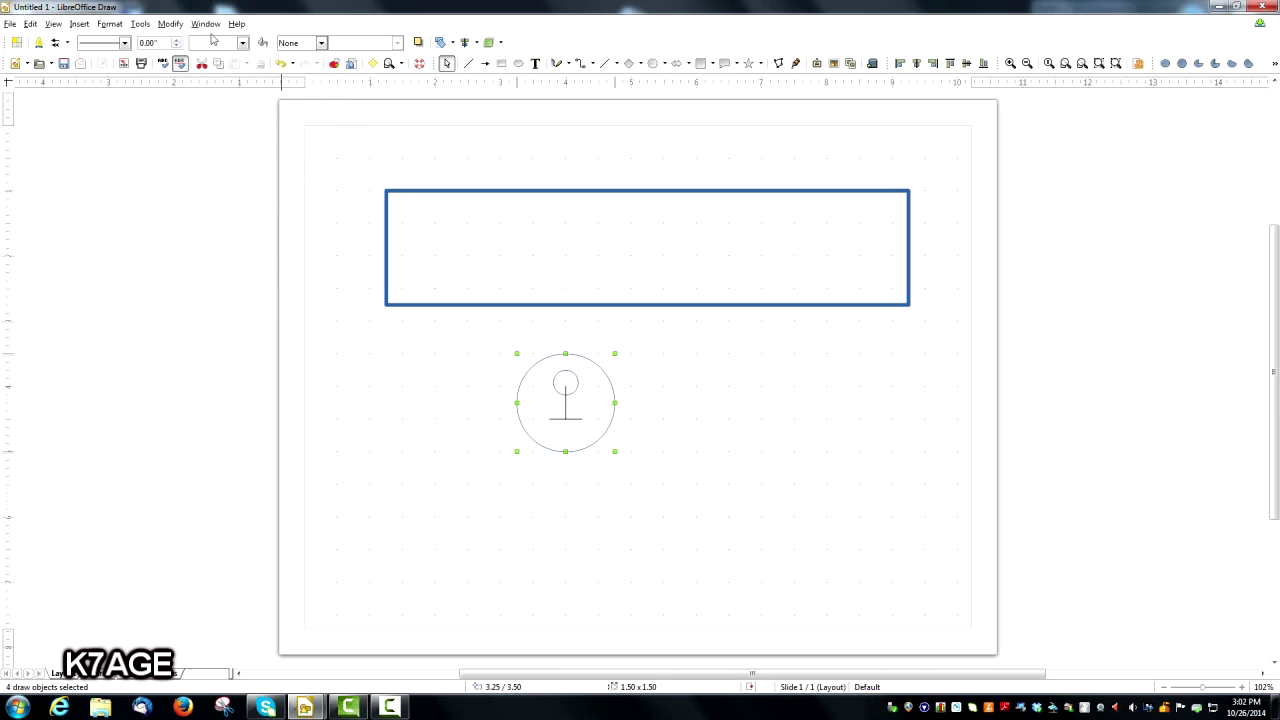
{"action": "left_click", "coordinate": [170, 25]}
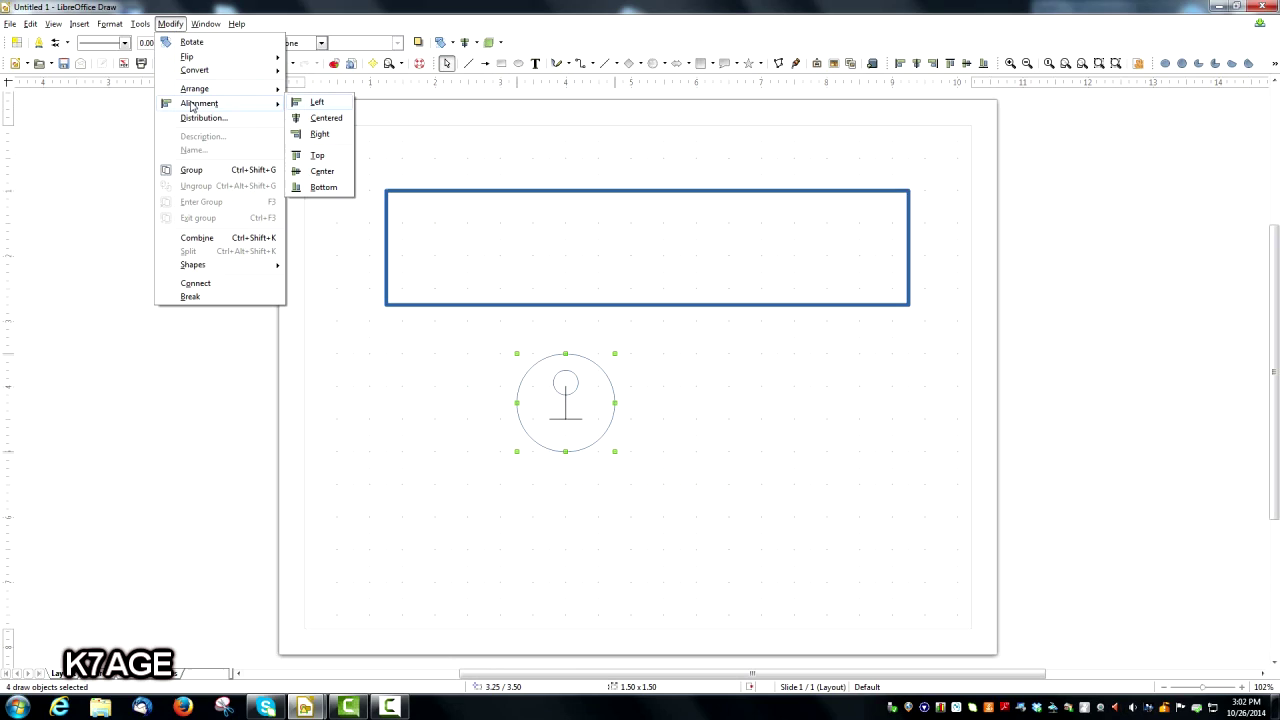
{"action": "left_click", "coordinate": [312, 172]}
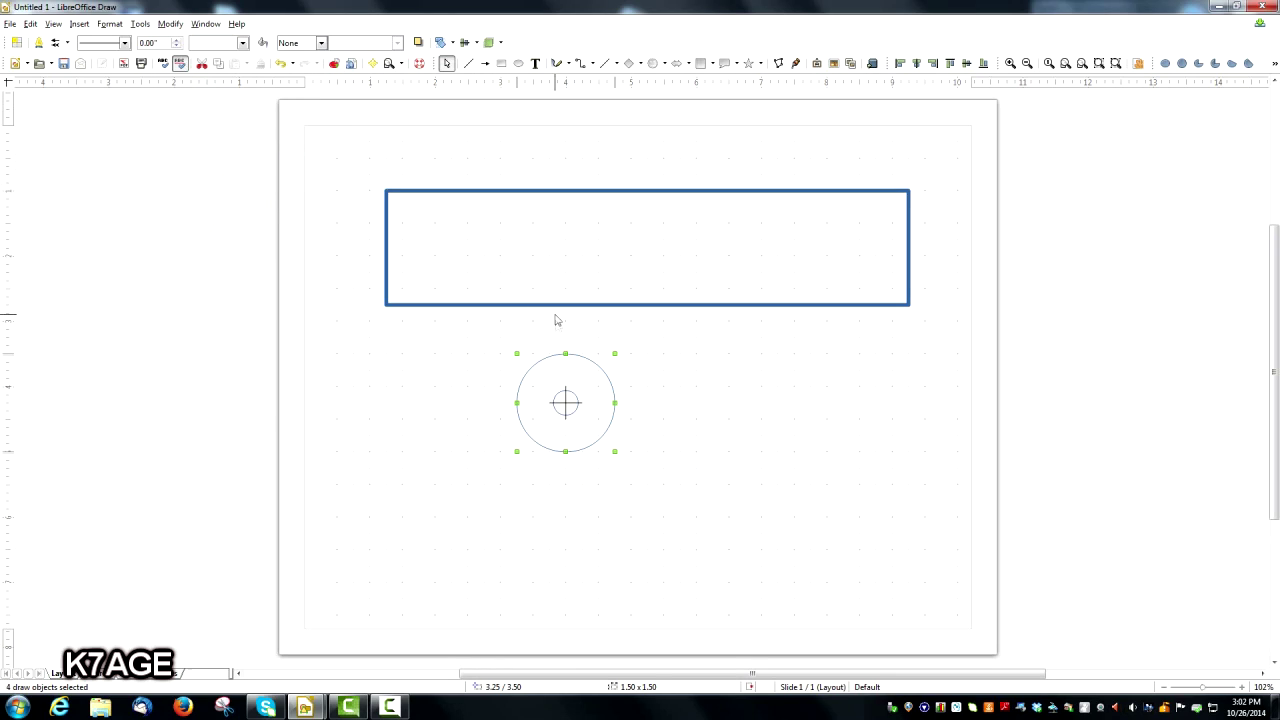
- Group the circle and crosshair into one pot symbol, move it into the panel, and copy it rightward
{"action": "left_click", "coordinate": [675, 419]}
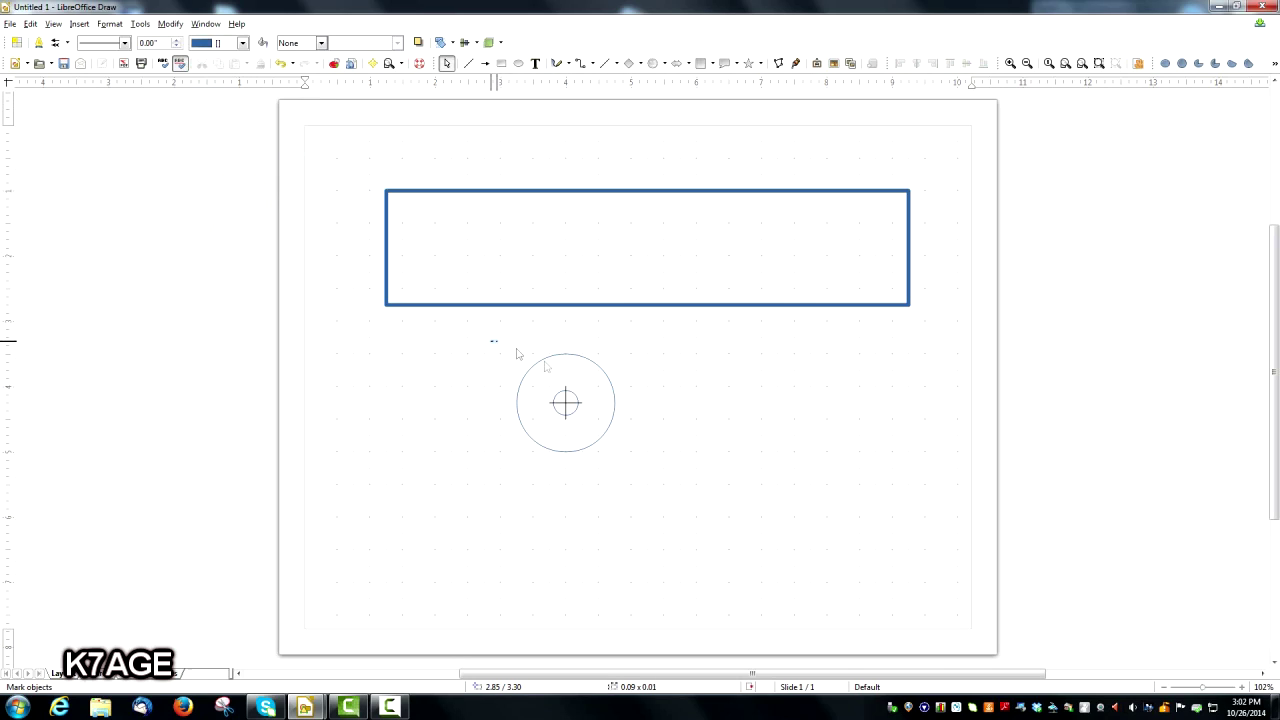
{"action": "left_click_drag", "start_coordinate": [492, 342], "coordinate": [656, 485]}
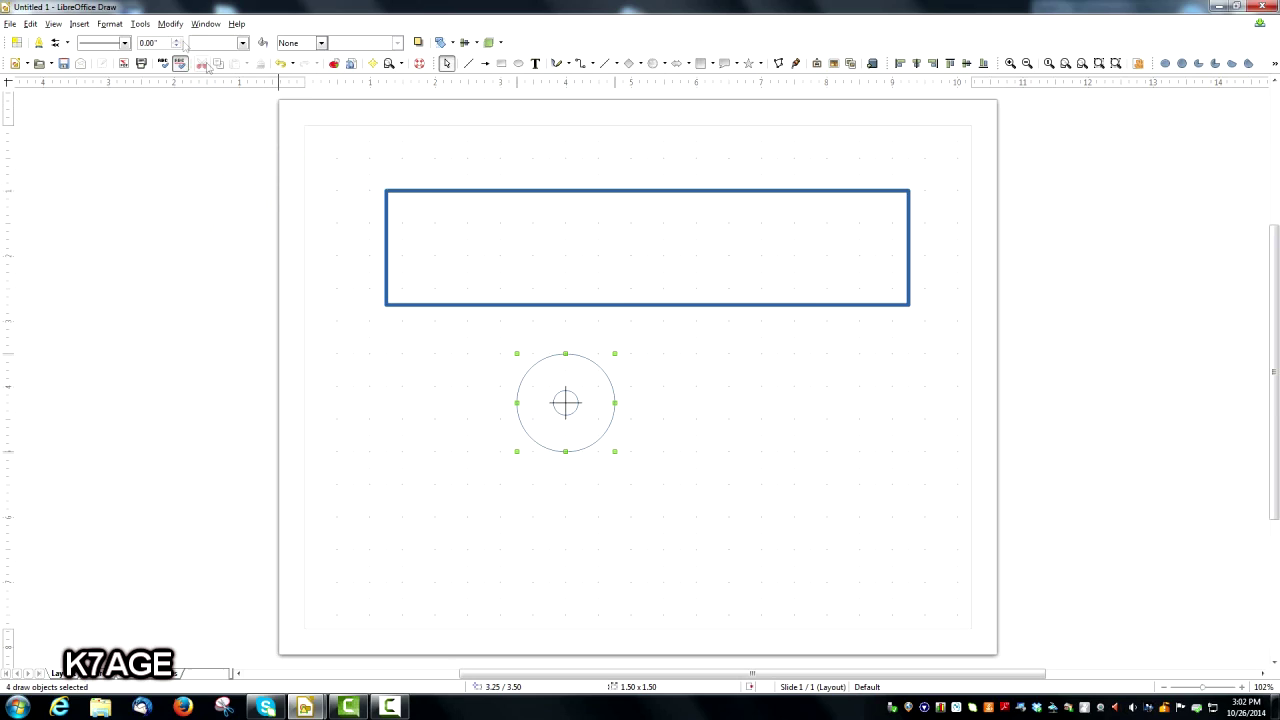
{"action": "left_click", "coordinate": [168, 26]}
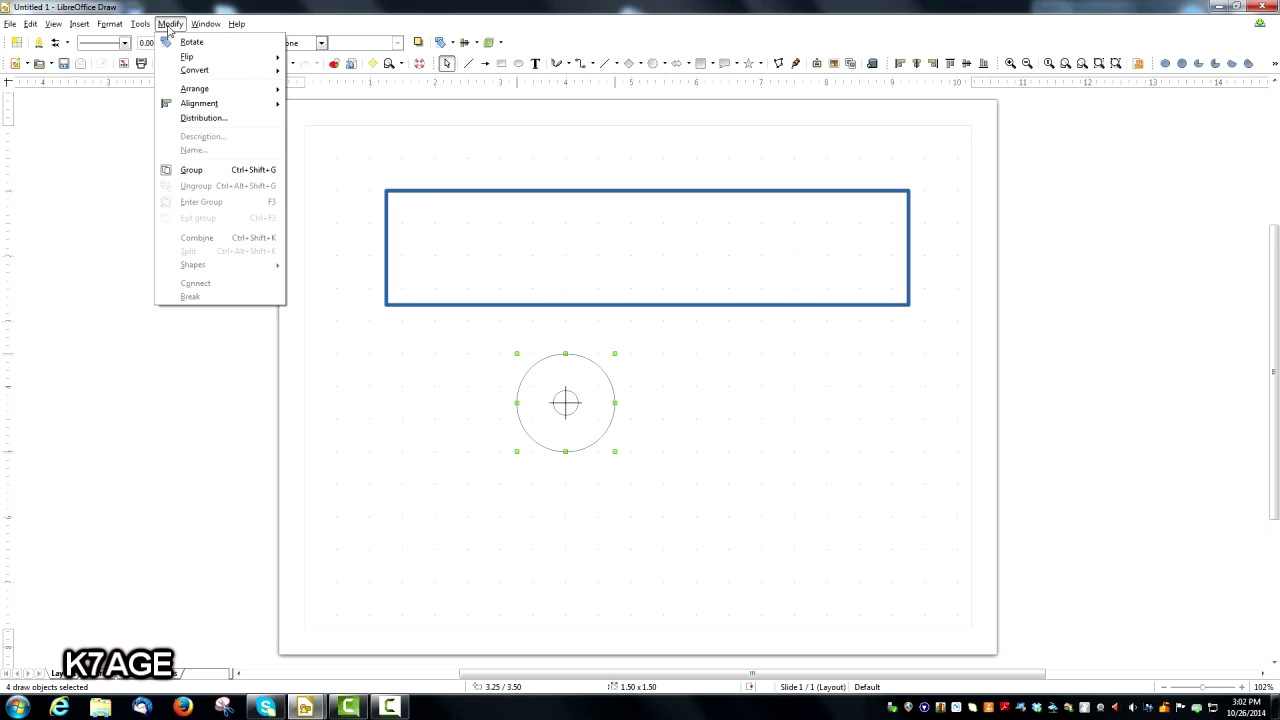
{"action": "left_click", "coordinate": [191, 170]}
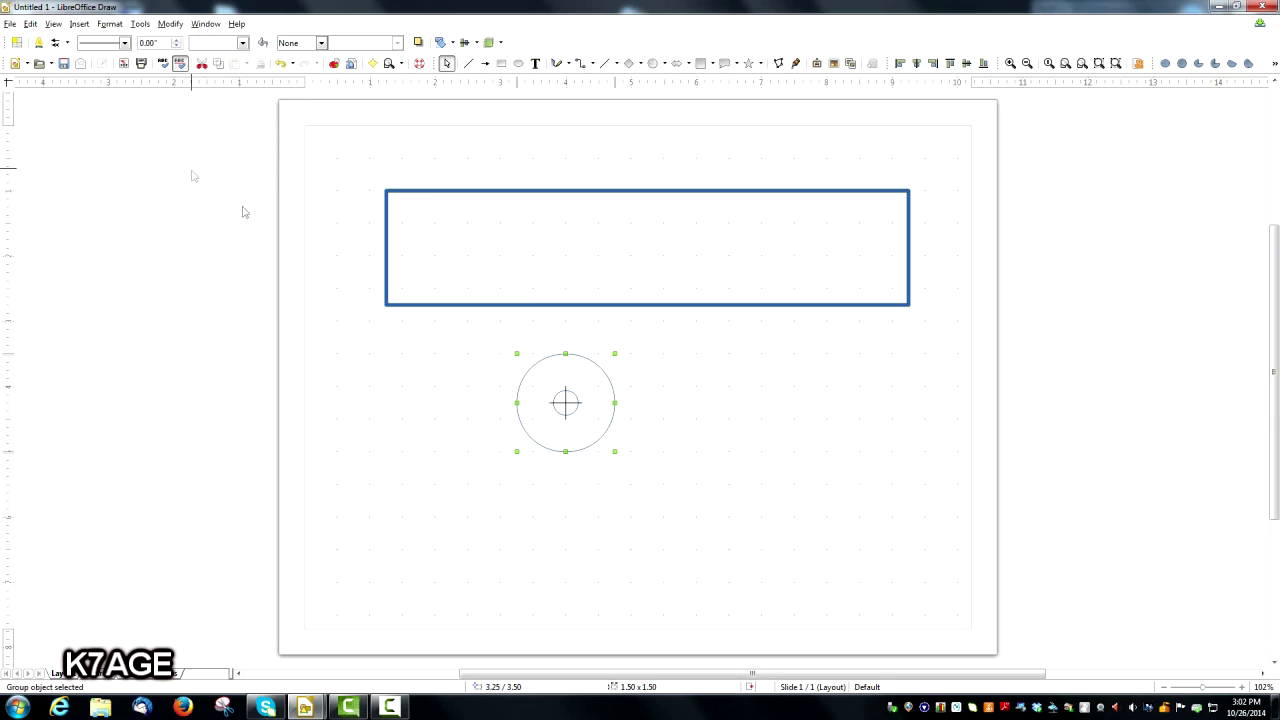
{"action": "left_click_drag", "start_coordinate": [571, 403], "coordinate": [481, 245]}
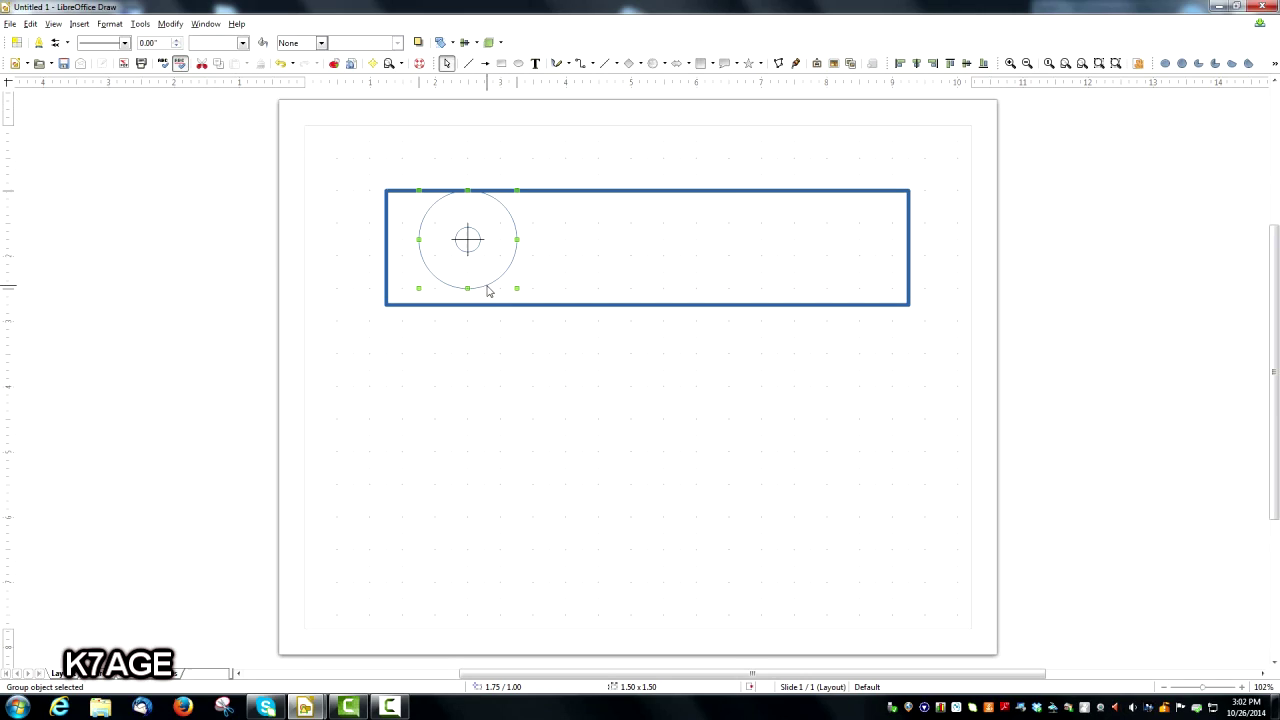
{"action": "left_click_drag", "start_coordinate": [487, 285], "coordinate": [870, 287]}
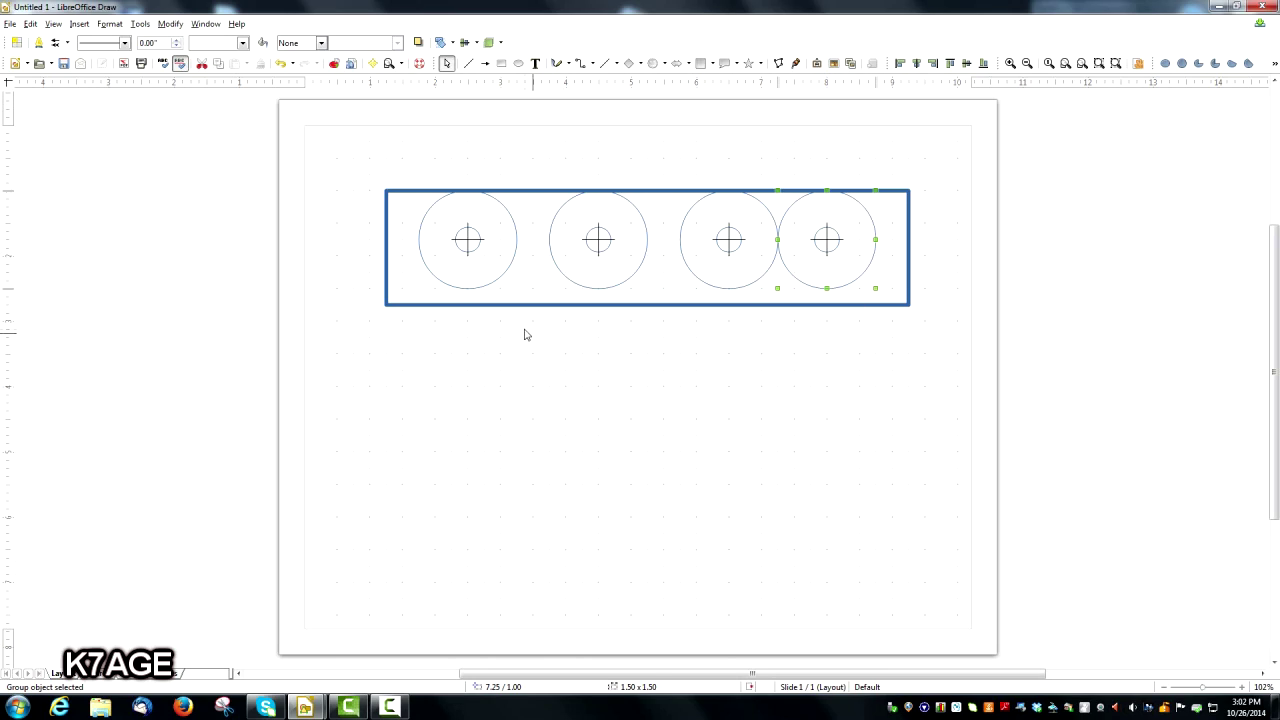
- Draw a horizontal guide line below the panel set to 1.50 inches wide
{"action": "left_click", "coordinate": [604, 63]}
{"action": "left_click_drag", "start_coordinate": [434, 355], "coordinate": [533, 354]}
{"action": "right_click", "coordinate": [500, 361]}
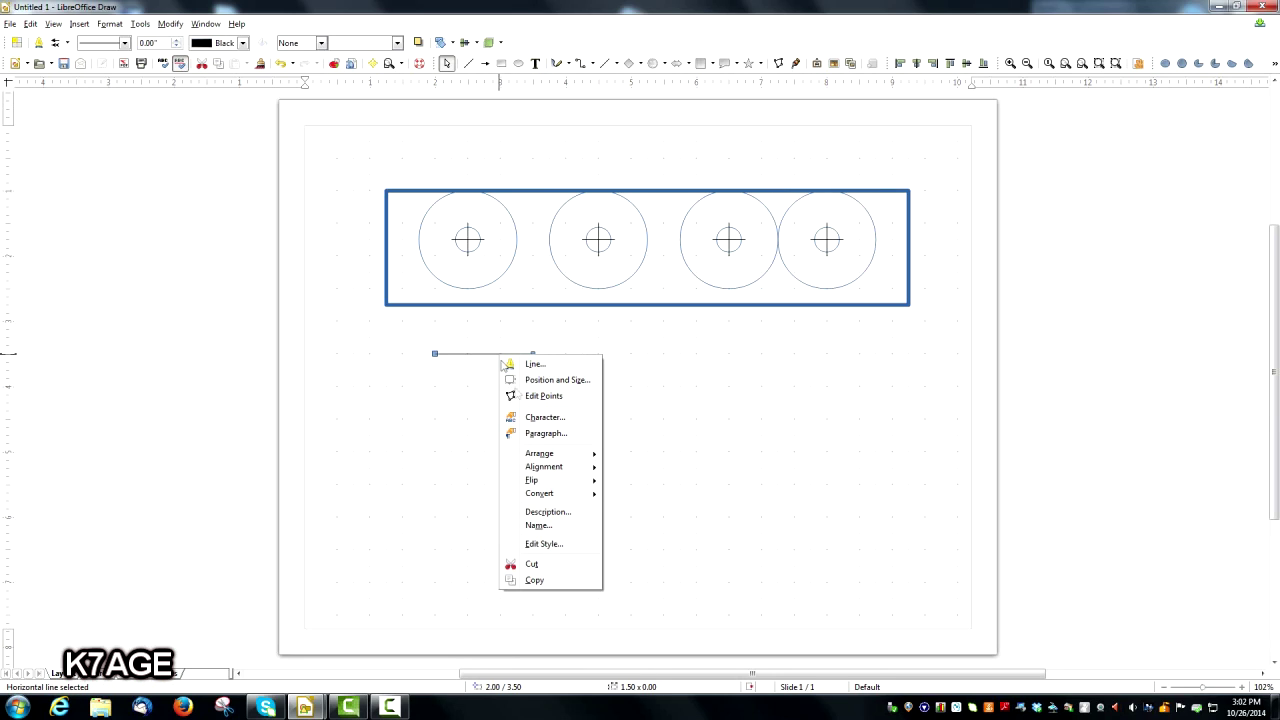
{"action": "left_click", "coordinate": [547, 388]}
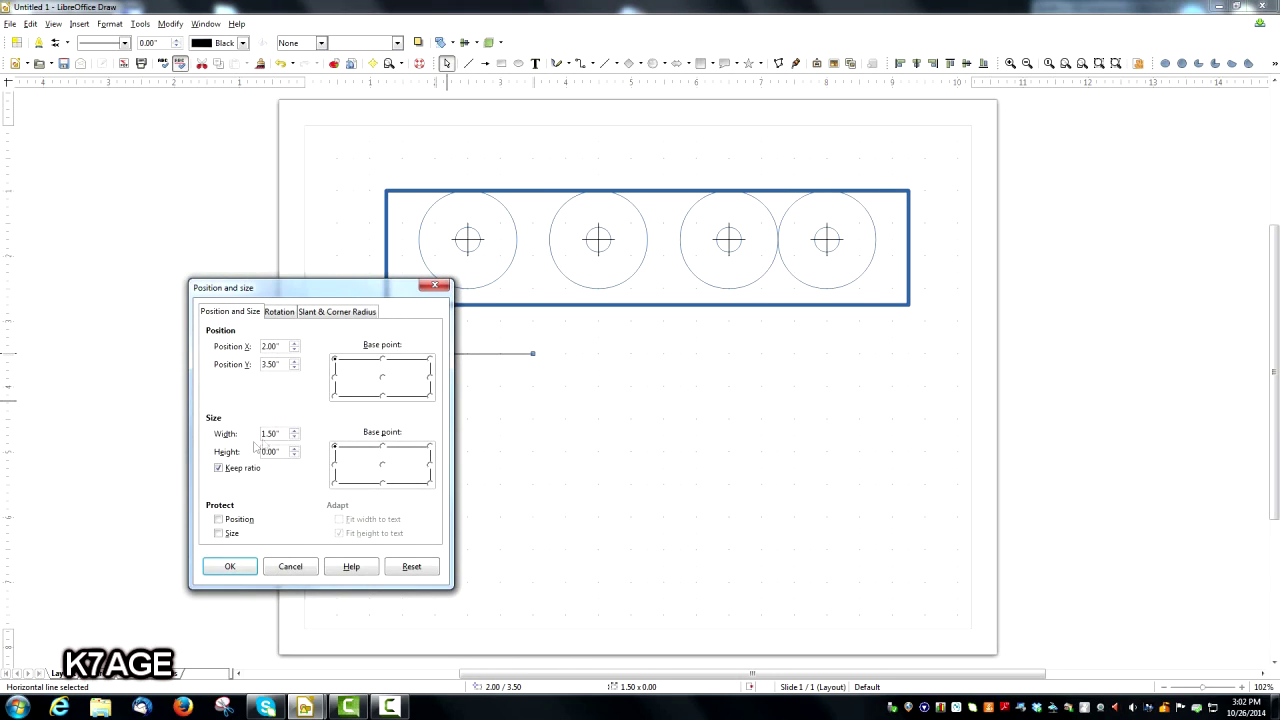
{"action": "left_click", "coordinate": [232, 567]}
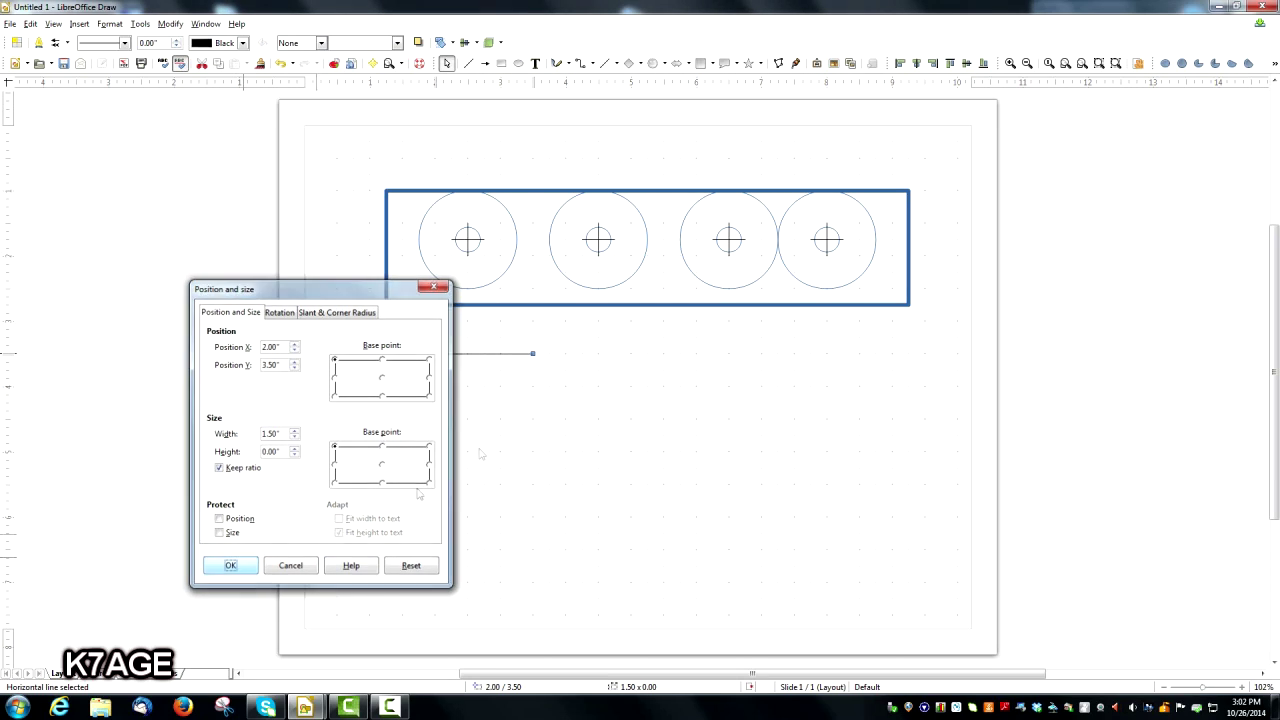
- Use the guide line to set the first and last pot symbols 1.50" in from the panel ends
{"action": "left_click_drag", "start_coordinate": [488, 354], "coordinate": [426, 262]}
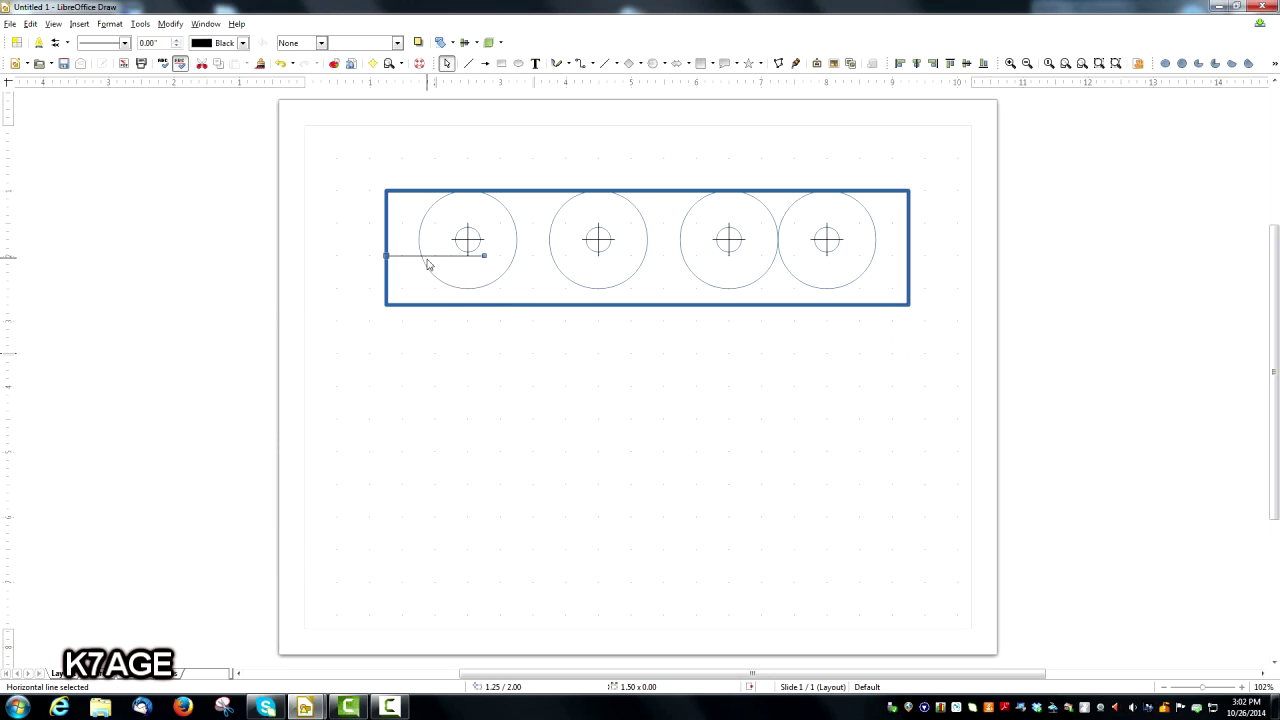
{"action": "left_click_drag", "start_coordinate": [434, 206], "coordinate": [450, 220]}
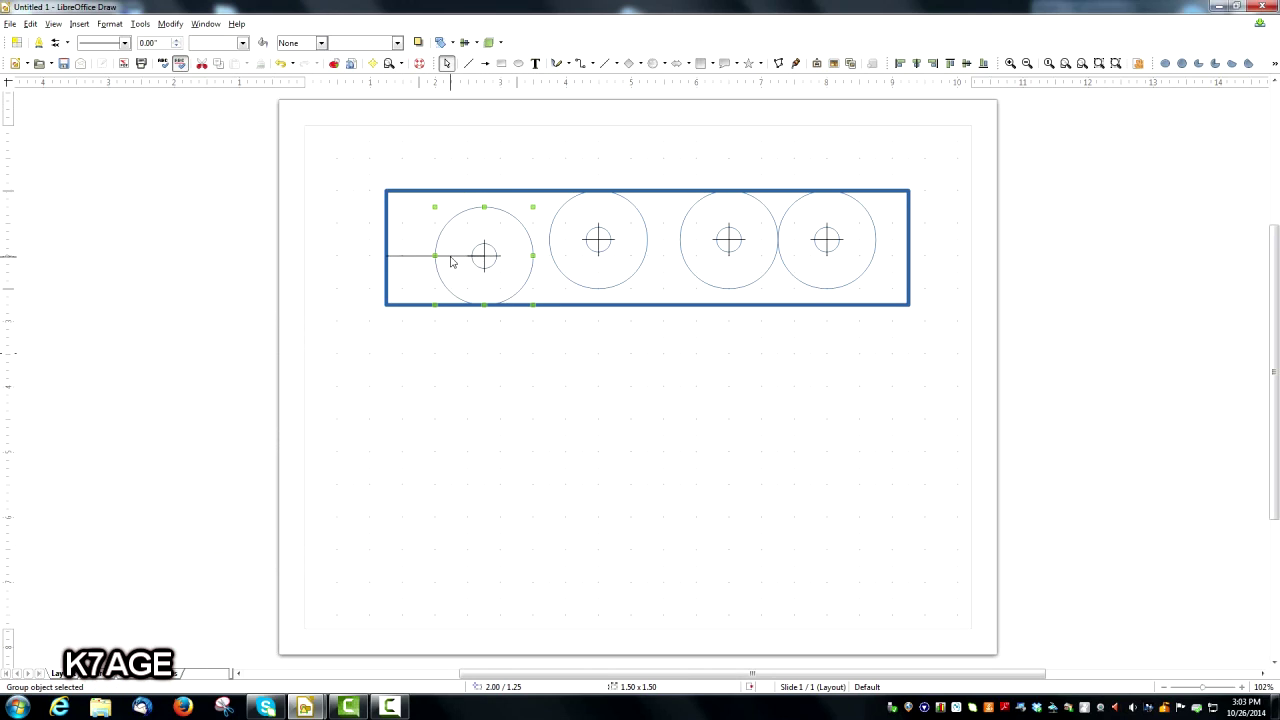
{"action": "left_click", "coordinate": [414, 257]}
{"action": "left_click_drag", "start_coordinate": [414, 257], "coordinate": [800, 305]}
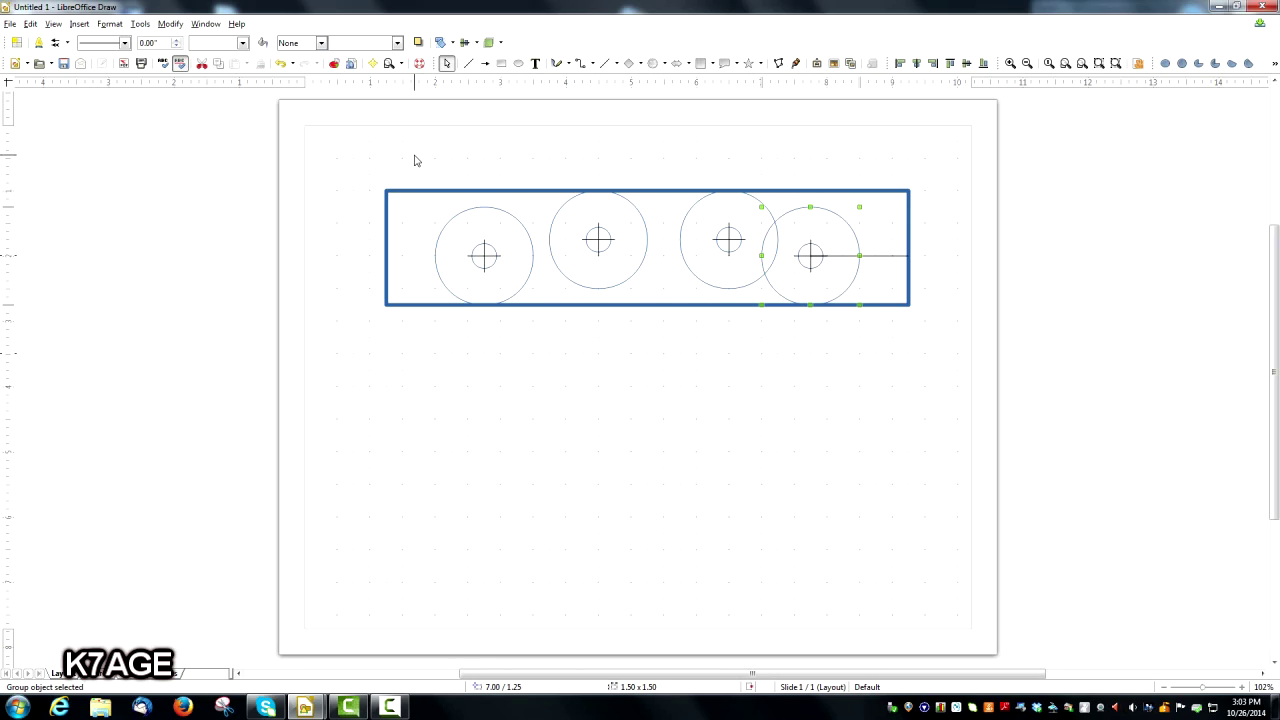
{"action": "left_click_drag", "start_coordinate": [415, 156], "coordinate": [890, 377]}
- Centre the four pot symbols vertically on each other
{"action": "left_click", "coordinate": [170, 23]}
{"action": "mouse_move", "coordinate": [193, 105]}
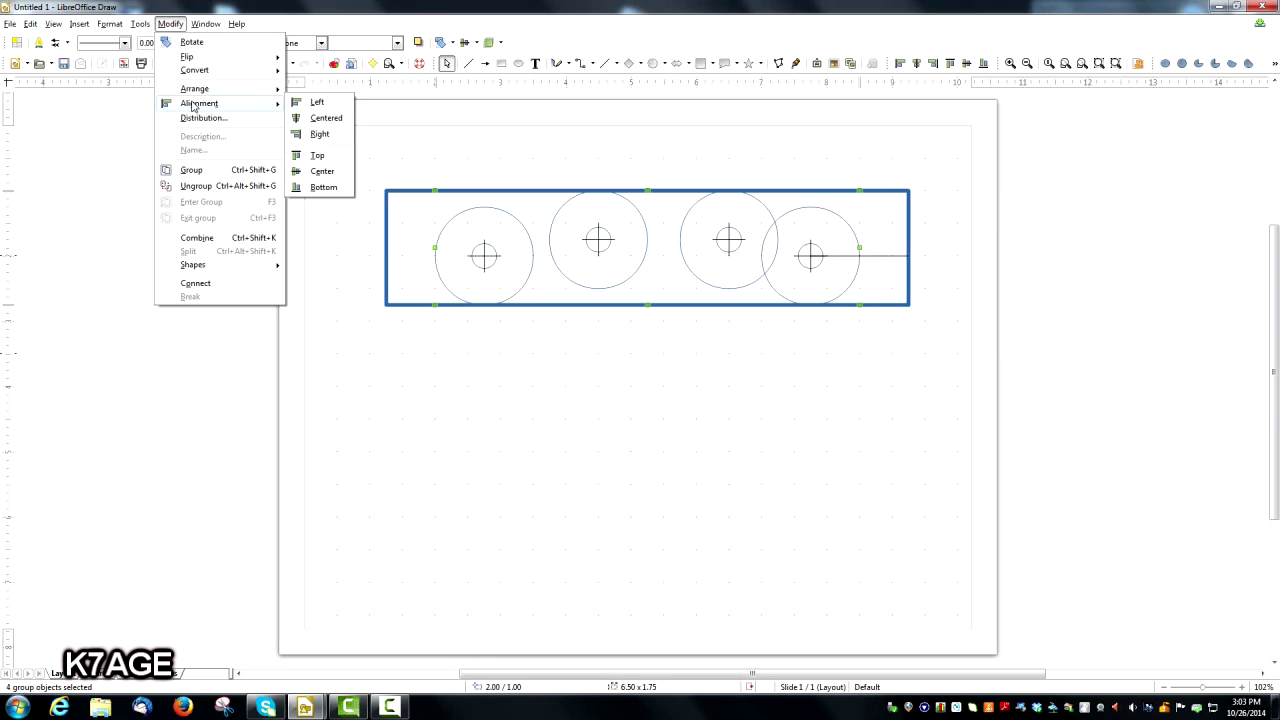
{"action": "left_click", "coordinate": [320, 173]}
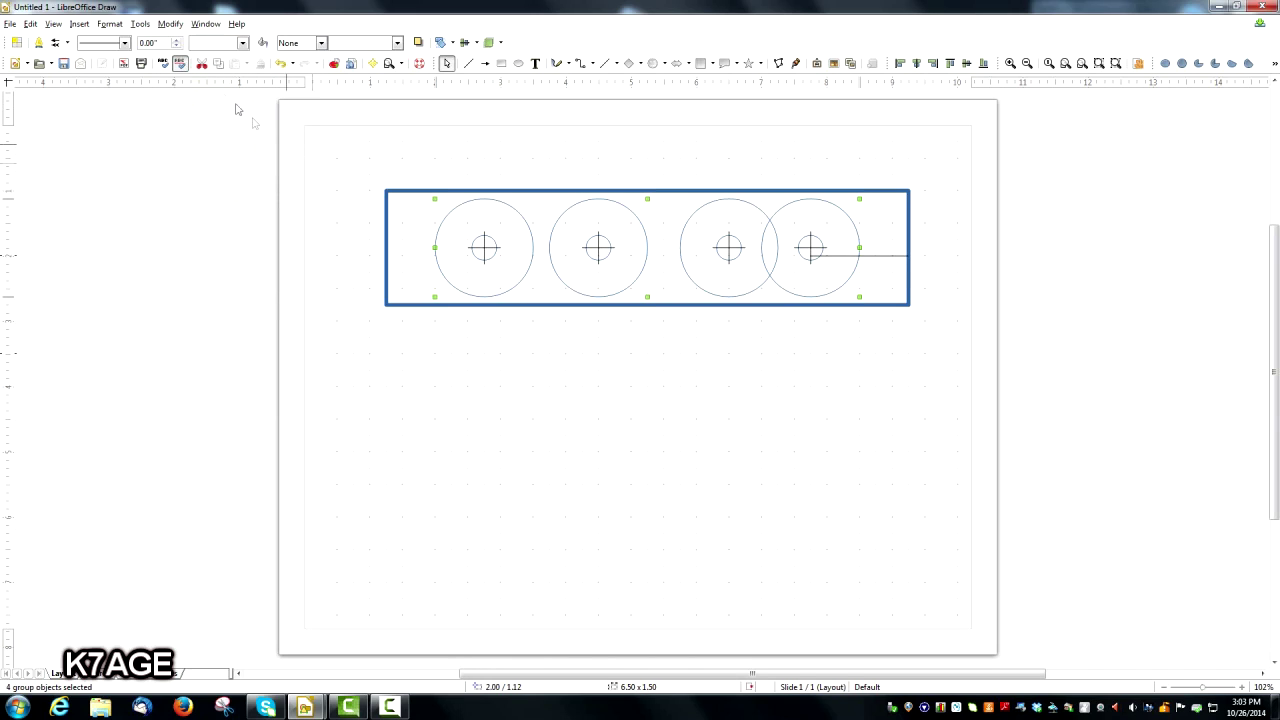
- Distribute the pot symbols with equal horizontal spacing and delete the guide line
{"action": "left_click", "coordinate": [170, 23]}
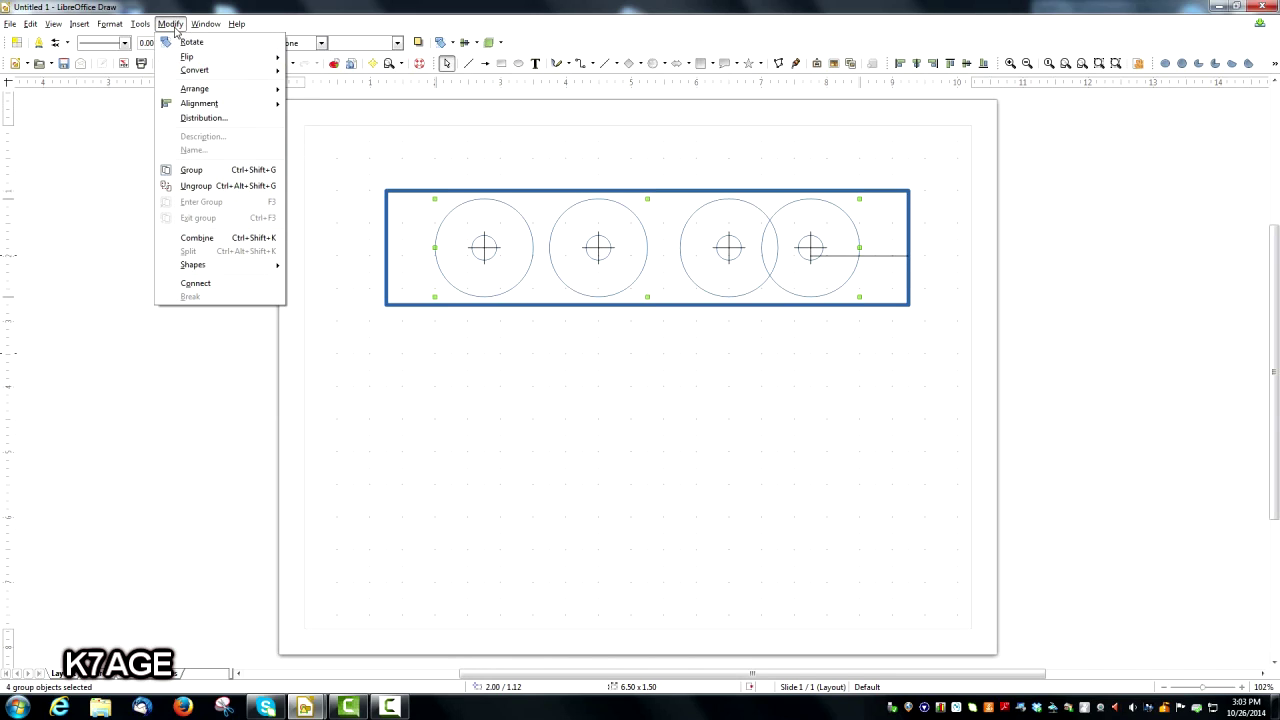
{"action": "left_click", "coordinate": [203, 117]}
{"action": "left_click_drag", "start_coordinate": [530, 136], "coordinate": [555, 334]}
{"action": "left_click", "coordinate": [650, 381]}
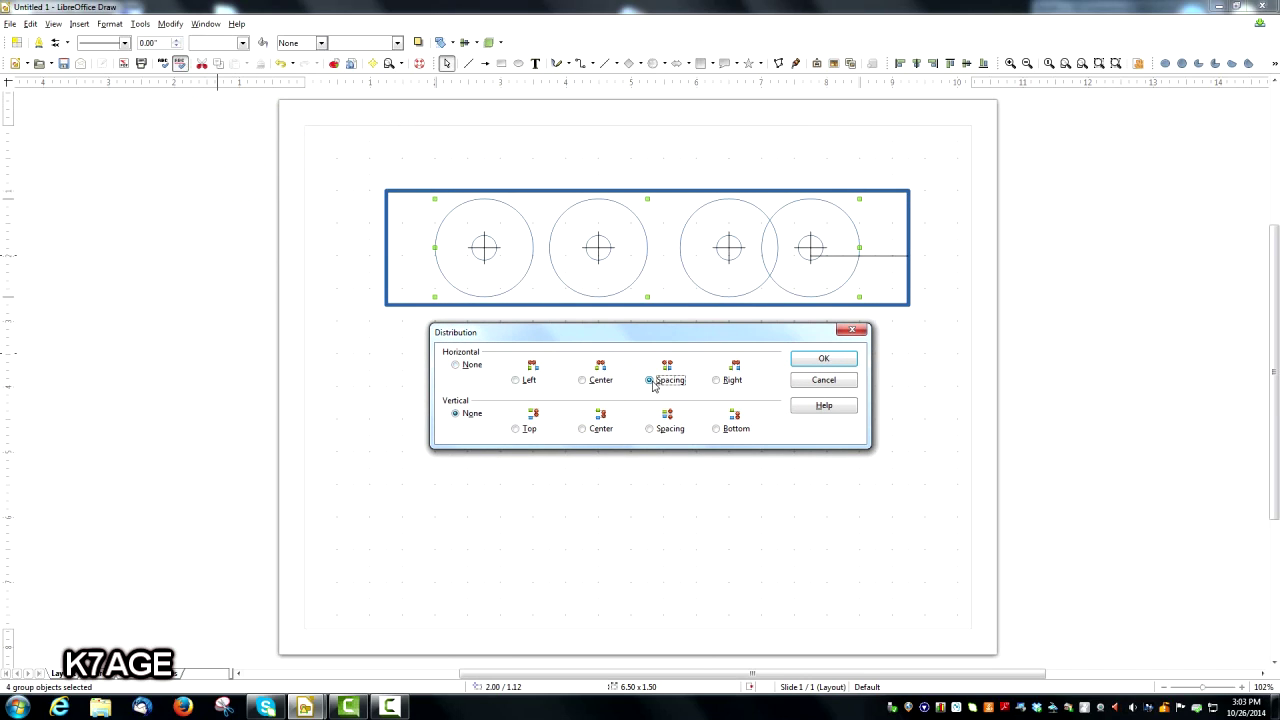
{"action": "left_click", "coordinate": [825, 359]}
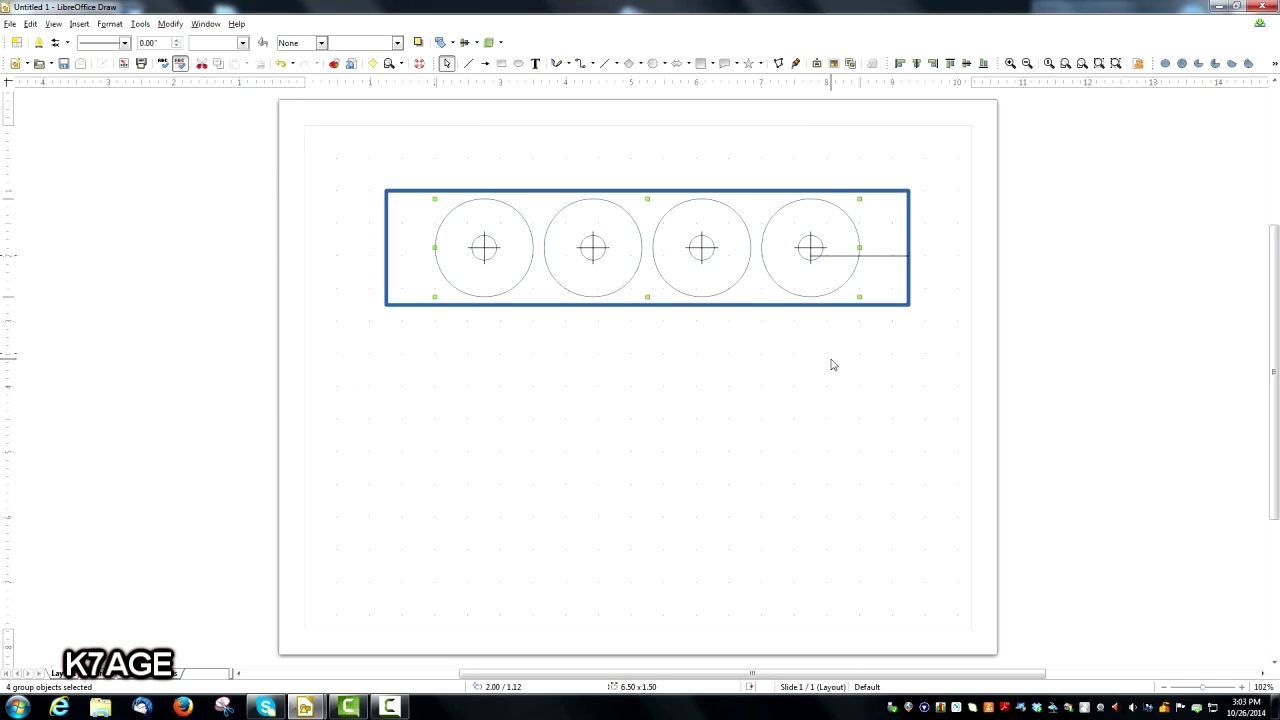
{"action": "left_click", "coordinate": [880, 256]}
{"action": "key", "text": "Delete"}
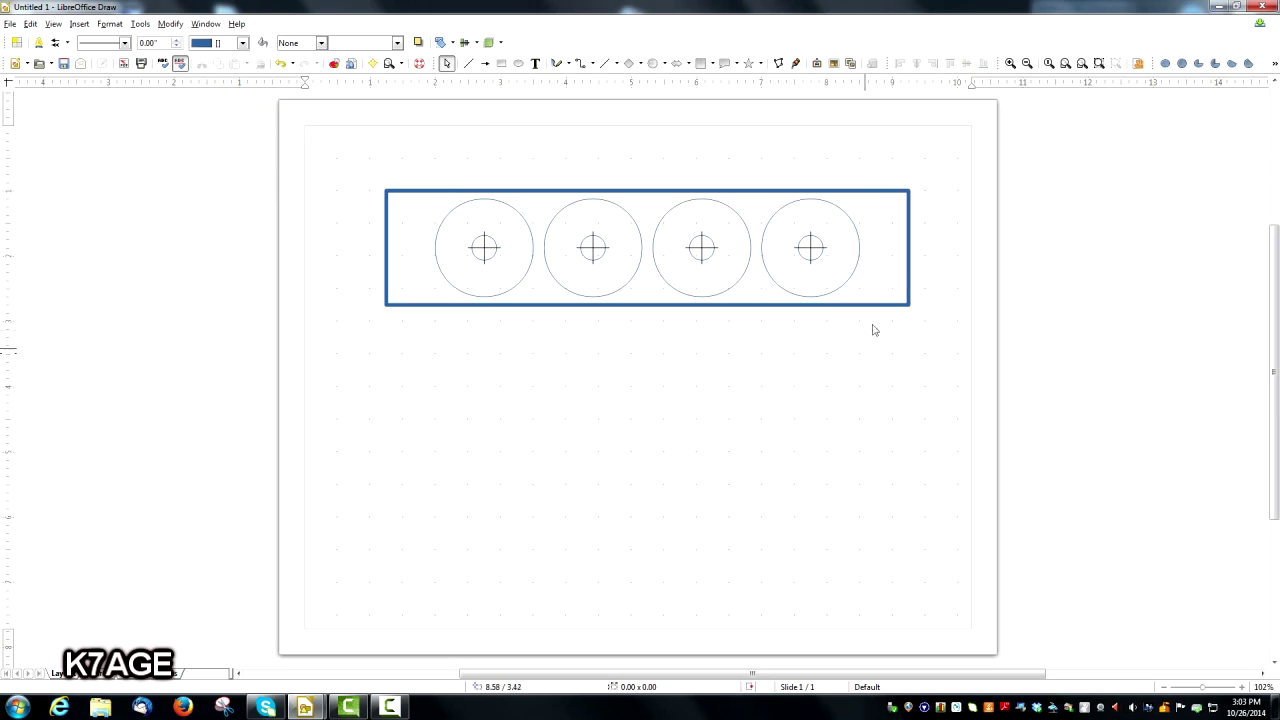
- Copy the panel below the first and draw a 0.75-inch circle for the connector symbol
{"action": "left_click_drag", "start_coordinate": [863, 305], "coordinate": [860, 484]}
{"action": "left_click_drag", "start_coordinate": [452, 532], "coordinate": [483, 560]}
{"action": "key", "text": "F4"}
{"action": "left_click", "coordinate": [240, 563]}
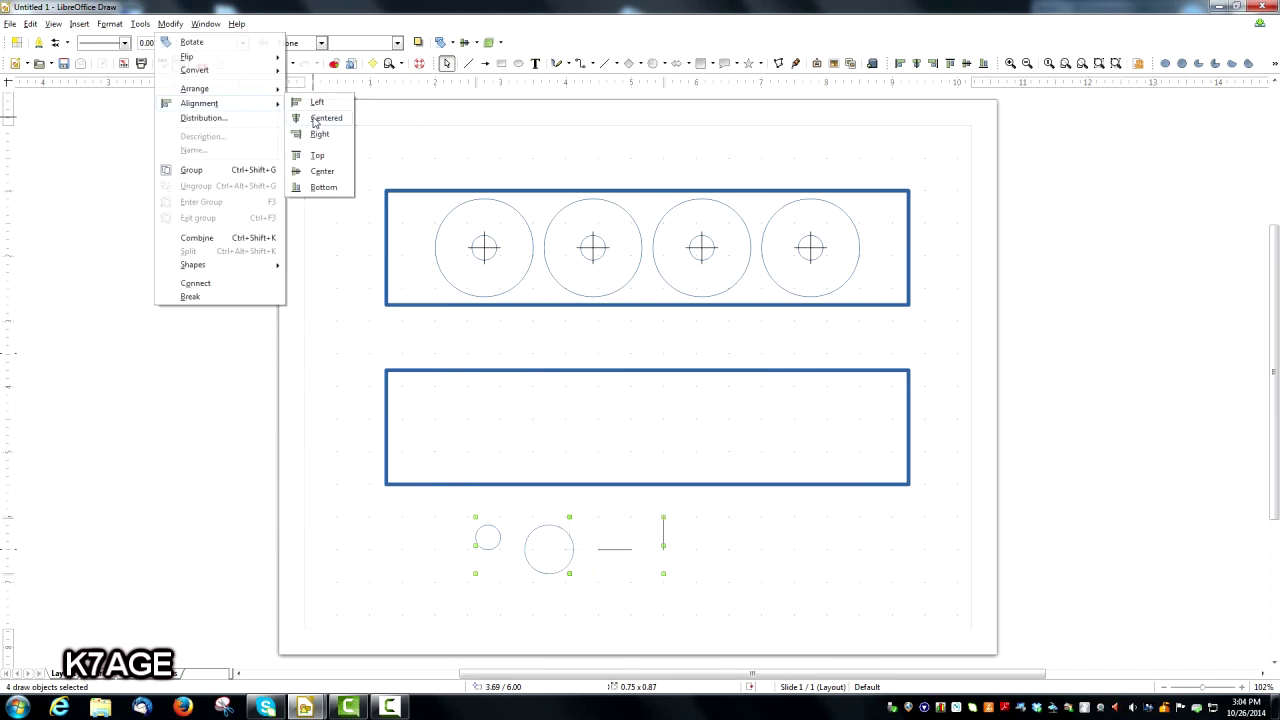
- Centre the connector symbol's parts on each other and move it into the lower panel
{"action": "left_click", "coordinate": [316, 118]}
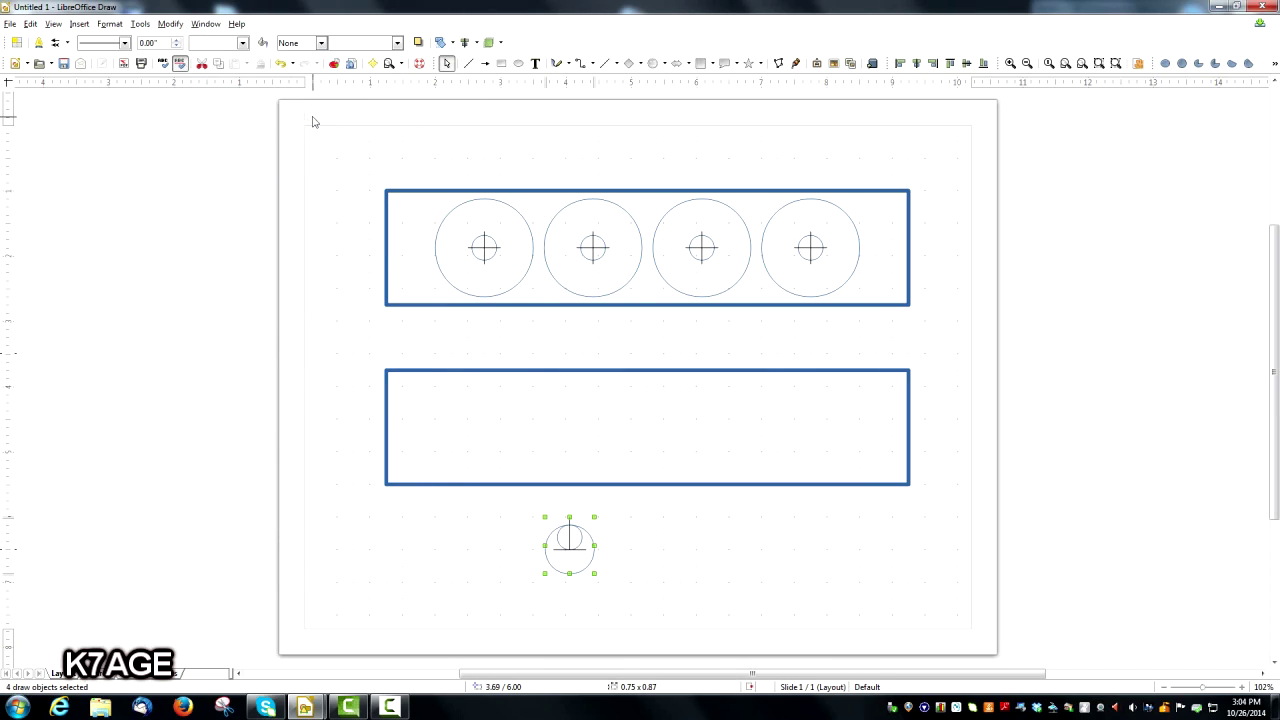
{"action": "left_click", "coordinate": [170, 24]}
{"action": "mouse_move", "coordinate": [190, 104]}
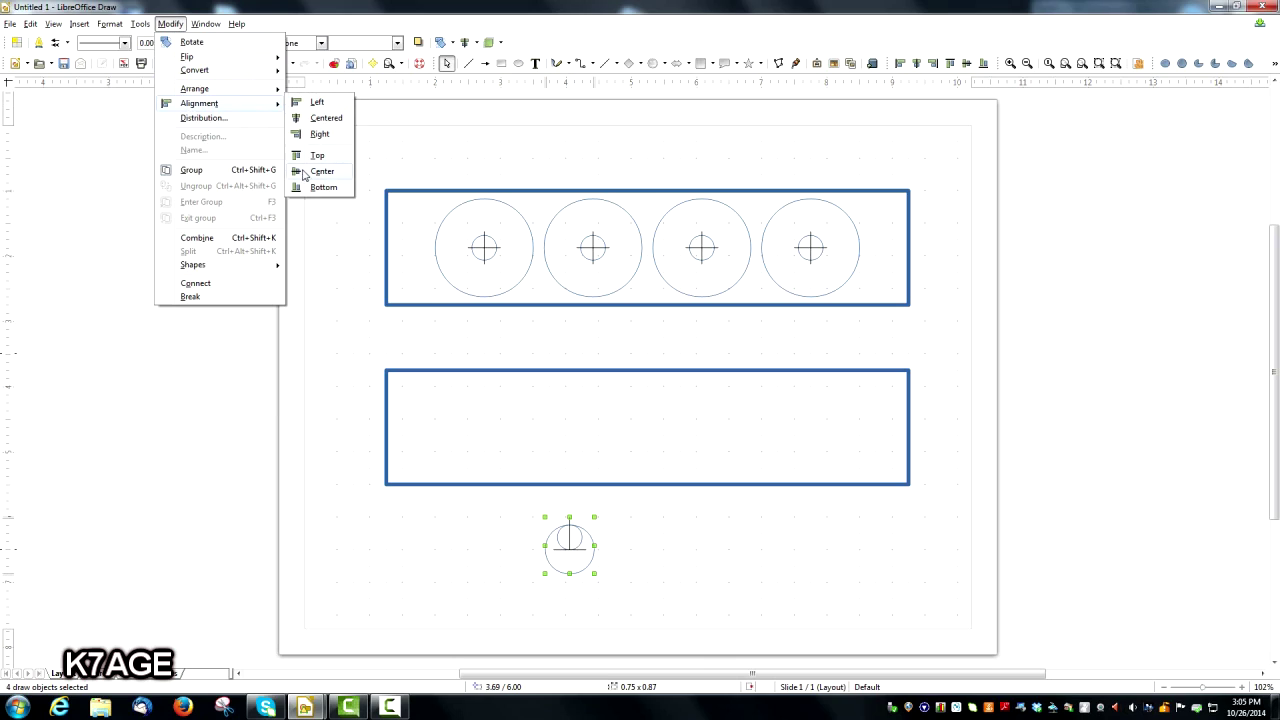
{"action": "left_click", "coordinate": [304, 175]}
{"action": "left_click_drag", "start_coordinate": [570, 537], "coordinate": [674, 437]}
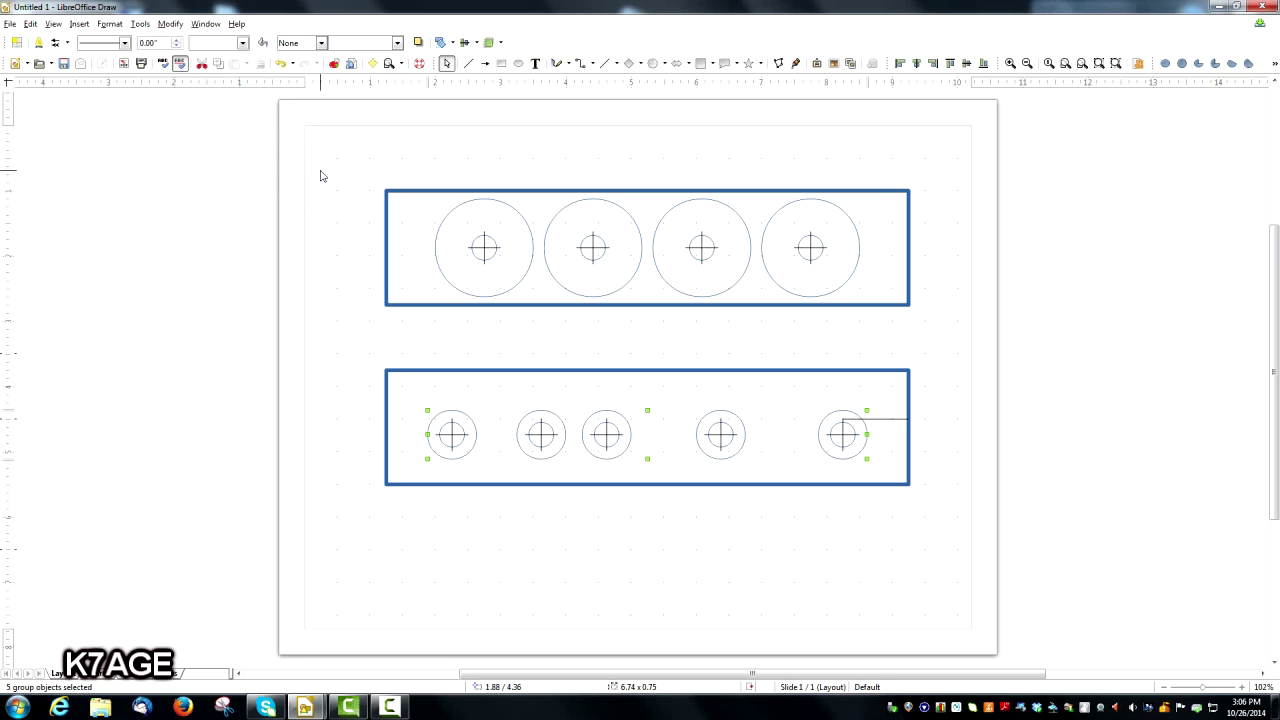
- Distribute the five connector symbols with equal horizontal spacing
{"action": "left_click", "coordinate": [170, 24]}
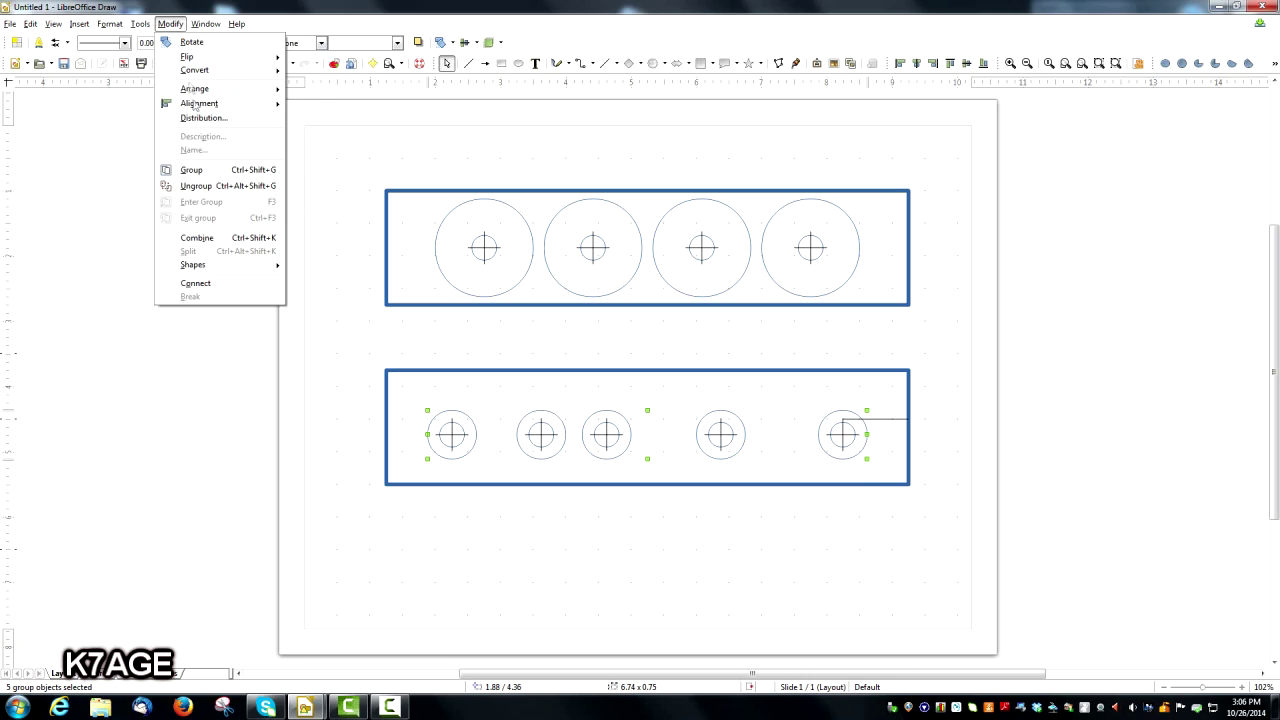
{"action": "left_click", "coordinate": [201, 118]}
{"action": "left_click", "coordinate": [649, 542]}
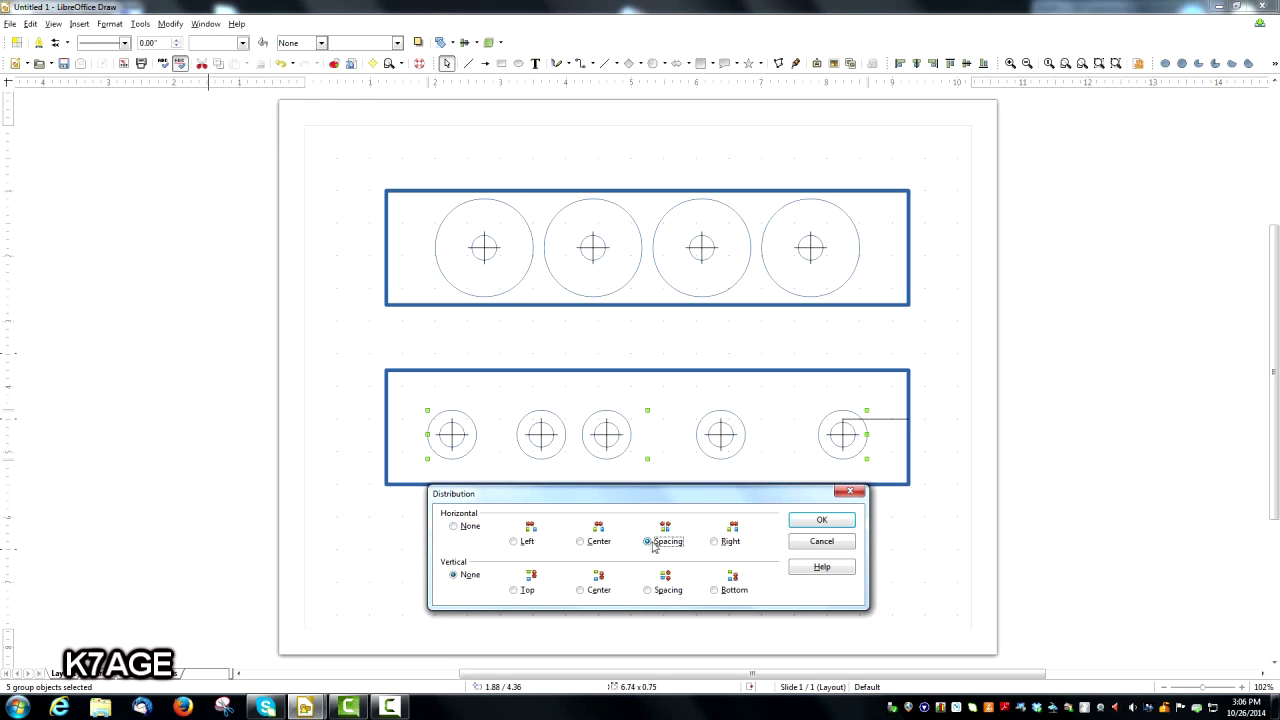
{"action": "left_click", "coordinate": [817, 522]}
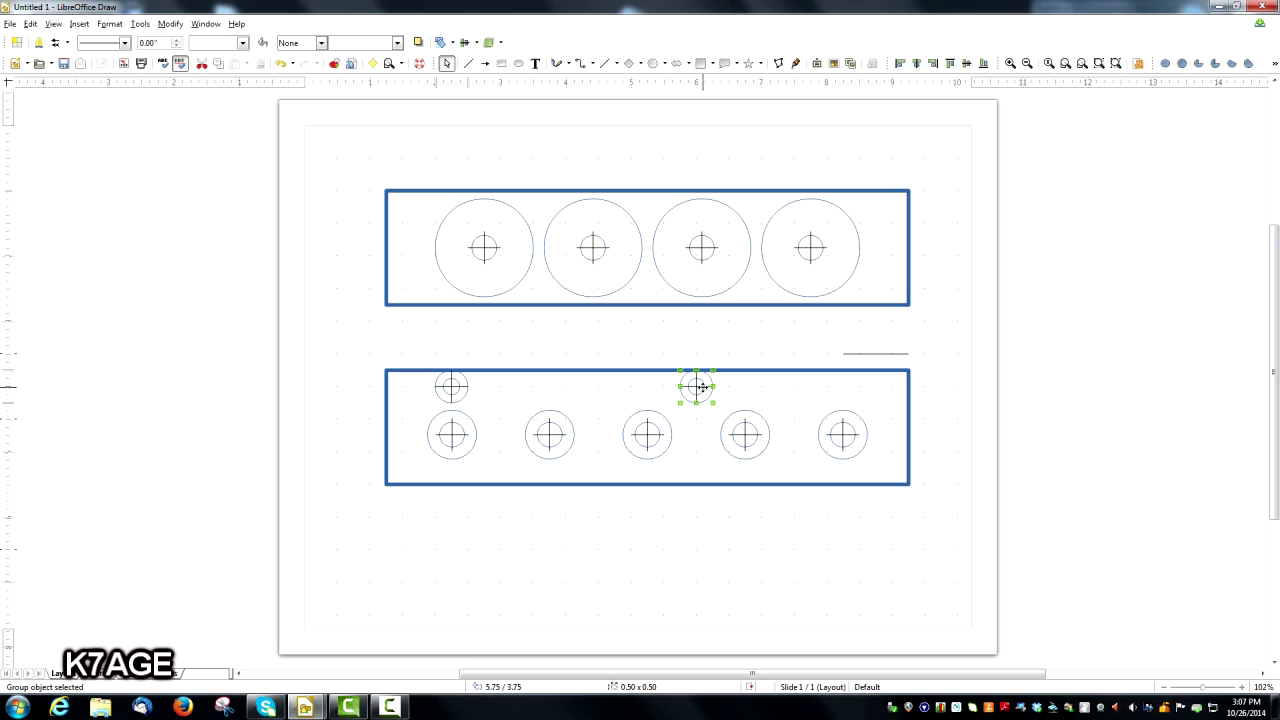
- Place three small connector symbols in a row above the rear connectors
{"action": "left_click_drag", "start_coordinate": [702, 388], "coordinate": [554, 388]}
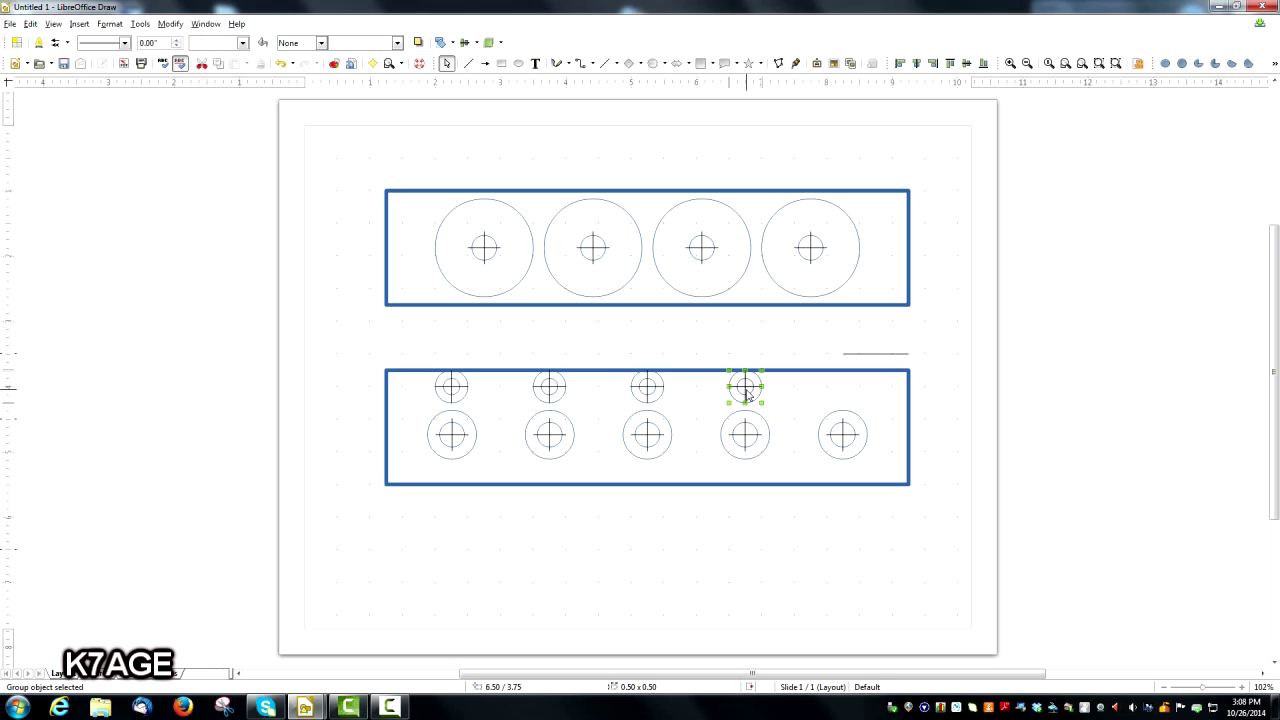
{"action": "left_click_drag", "start_coordinate": [746, 394], "coordinate": [843, 395]}
{"action": "left_click_drag", "start_coordinate": [451, 387], "coordinate": [491, 391]}
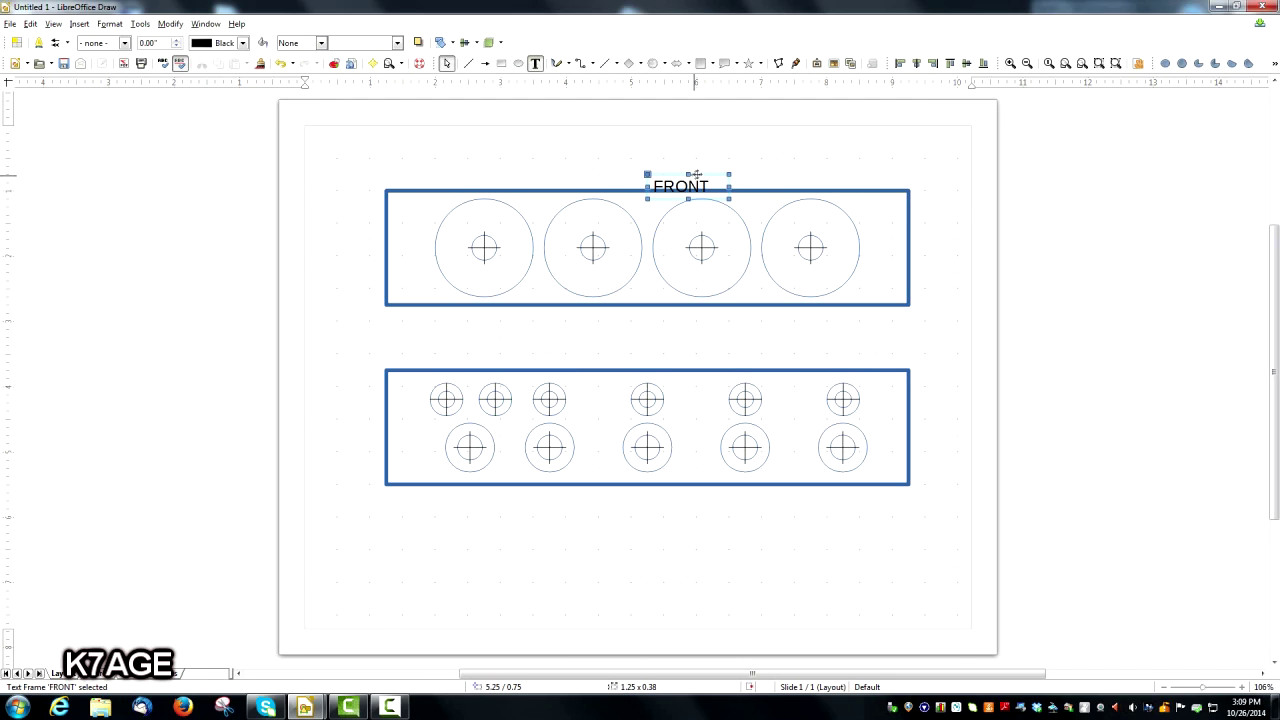
- Position the FRONT, REAR, OUT and number labels: 1–4 on the front pots, 4–1 on the rear
{"action": "left_click_drag", "start_coordinate": [696, 174], "coordinate": [700, 378]}
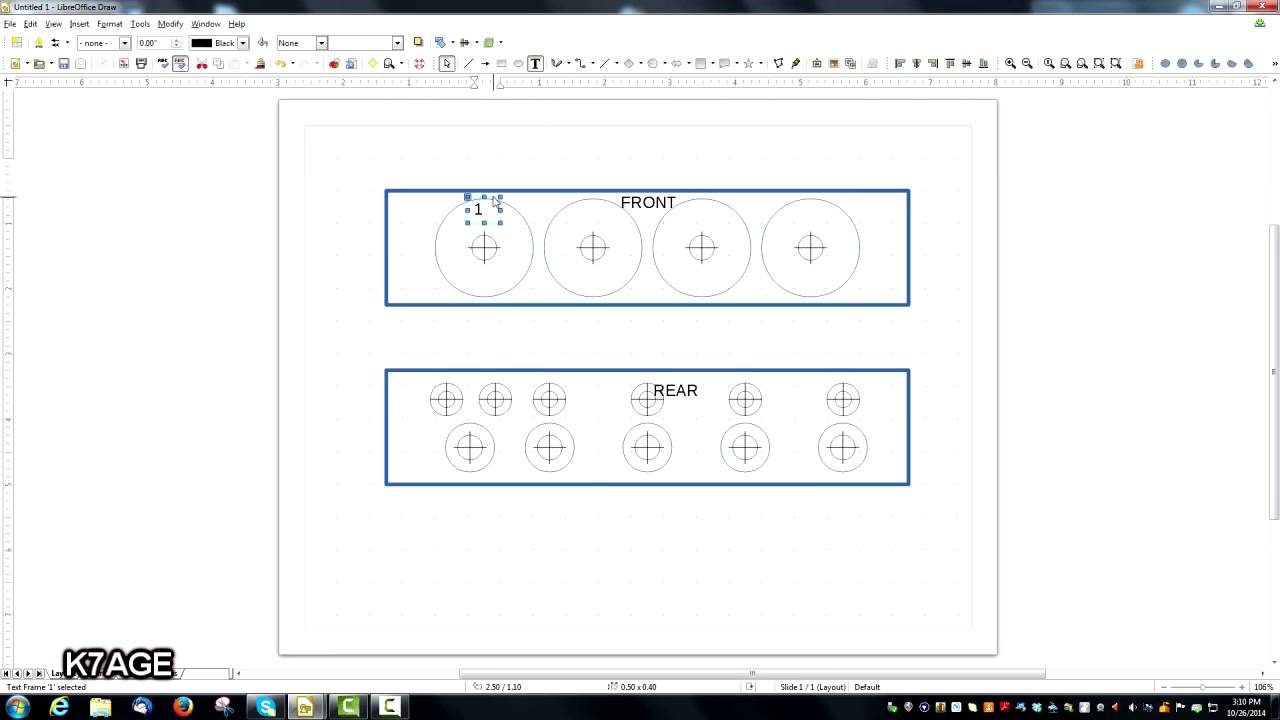
{"action": "left_click_drag", "start_coordinate": [496, 200], "coordinate": [603, 207]}
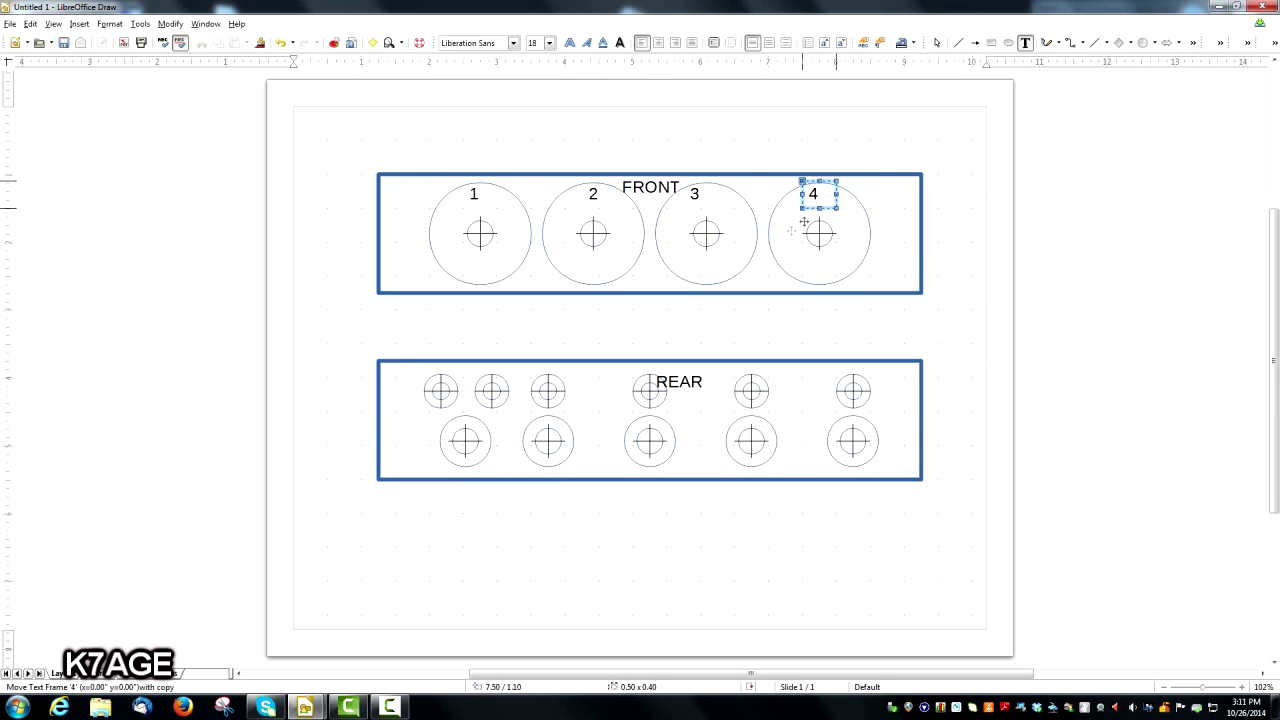
{"action": "left_click_drag", "start_coordinate": [815, 195], "coordinate": [544, 420]}
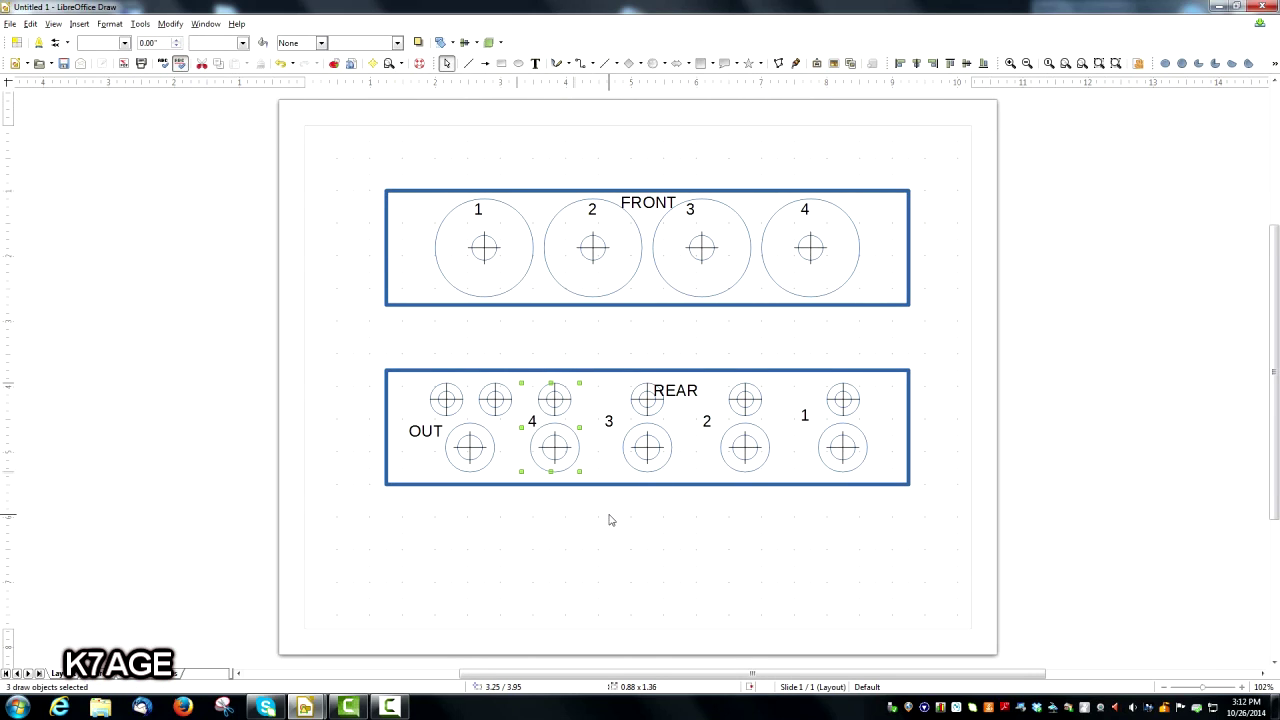
{"action": "key", "text": "Right"}
{"action": "key", "text": "Right"}
{"action": "key", "text": "Right"}
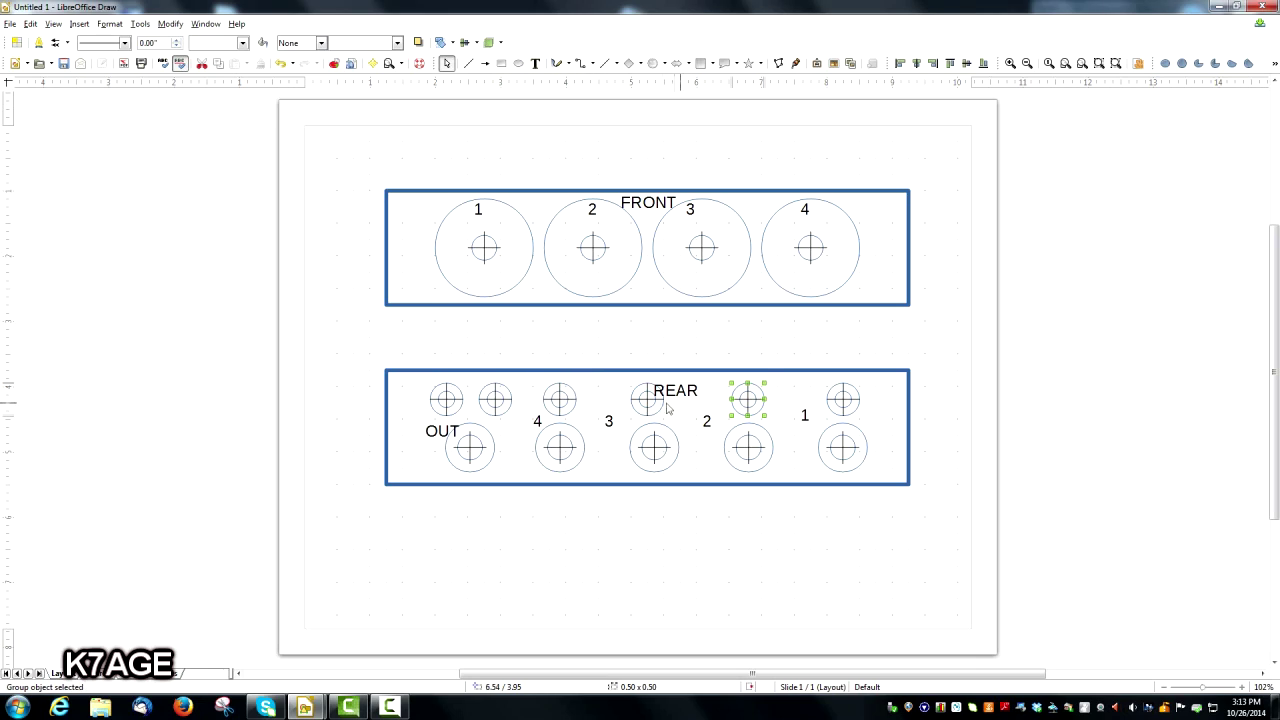
{"action": "left_click", "coordinate": [650, 398]}
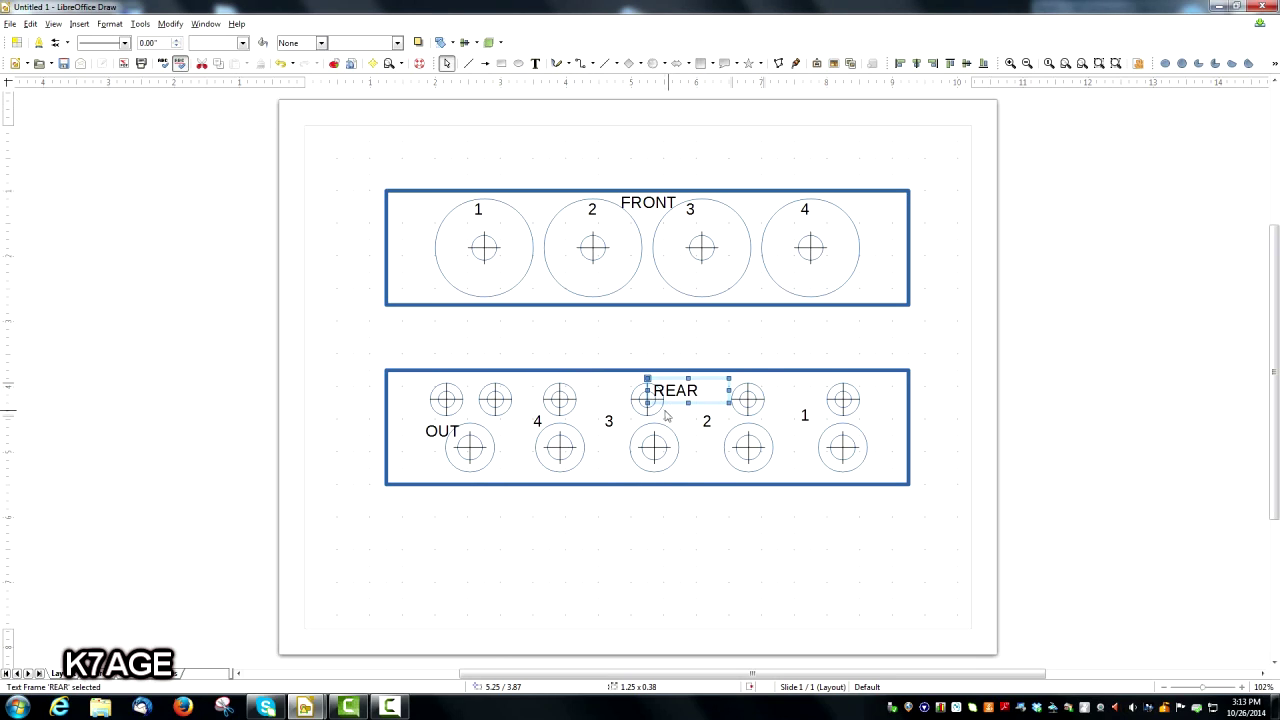
{"action": "left_click", "coordinate": [661, 410]}
{"action": "left_click", "coordinate": [790, 505]}
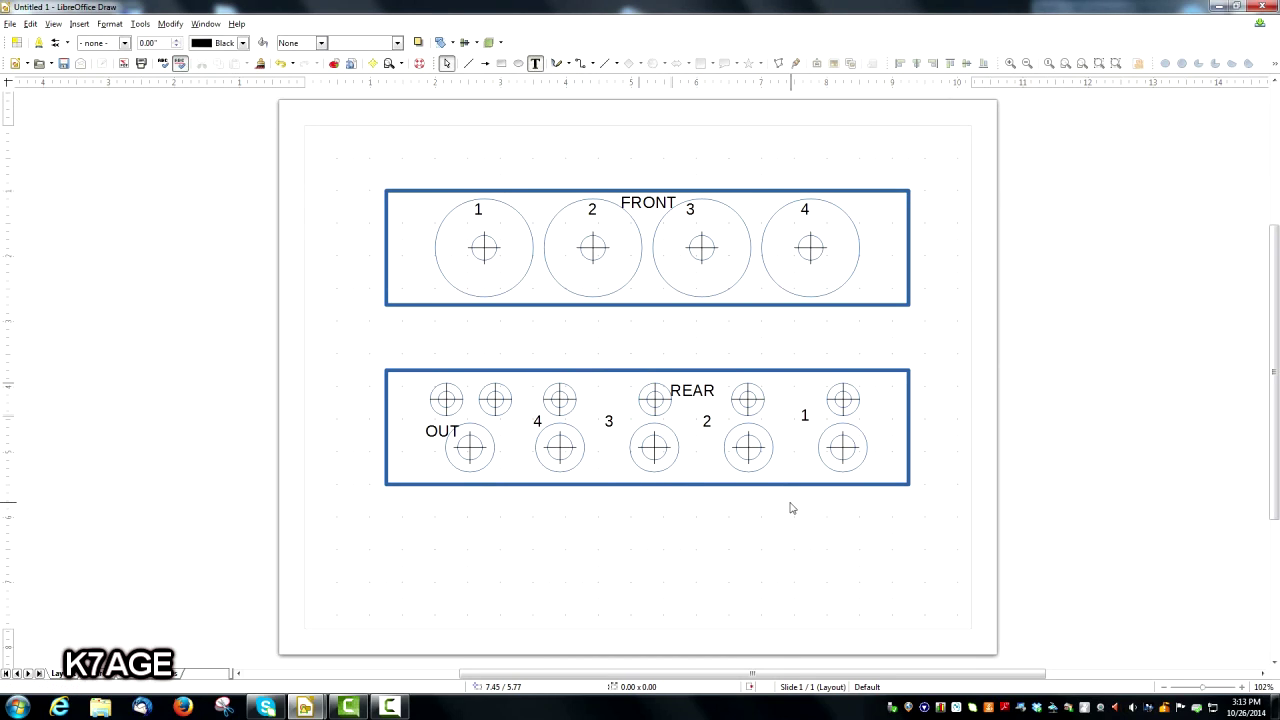